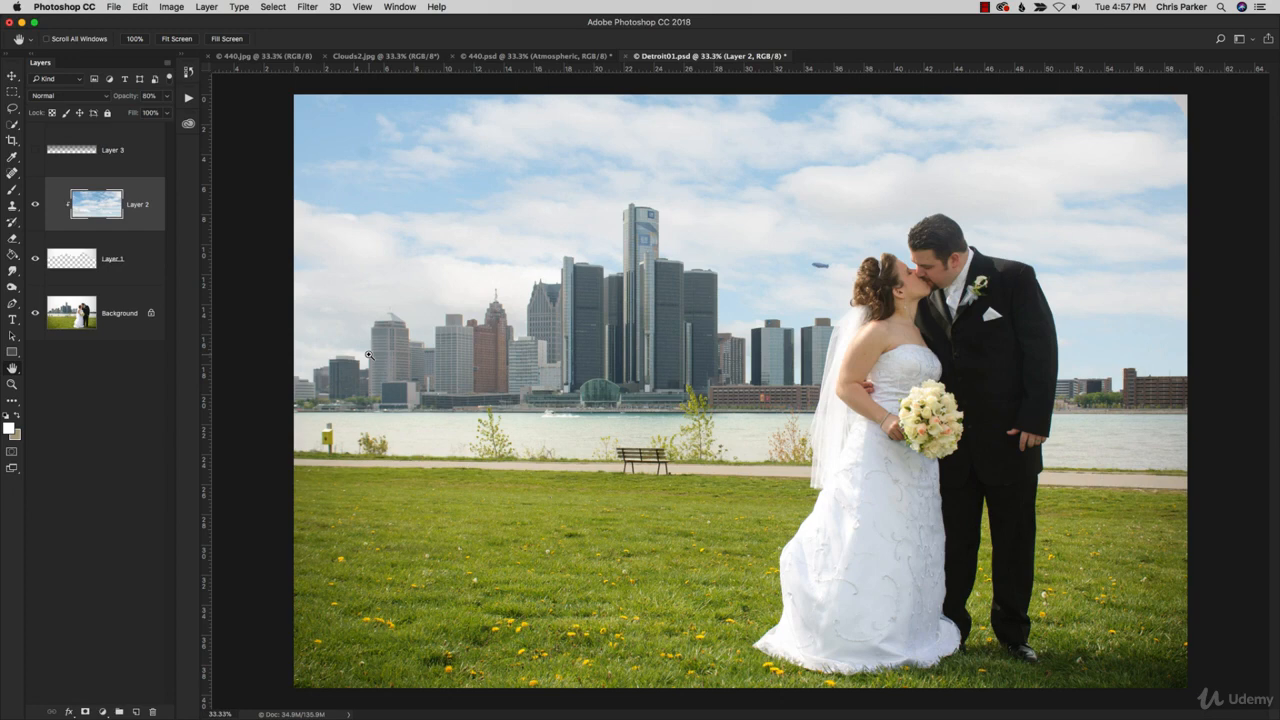
Flip the sky on Layer 2 of Detroit01.psd horizontally, and save and close the document
key(ctrl+t)
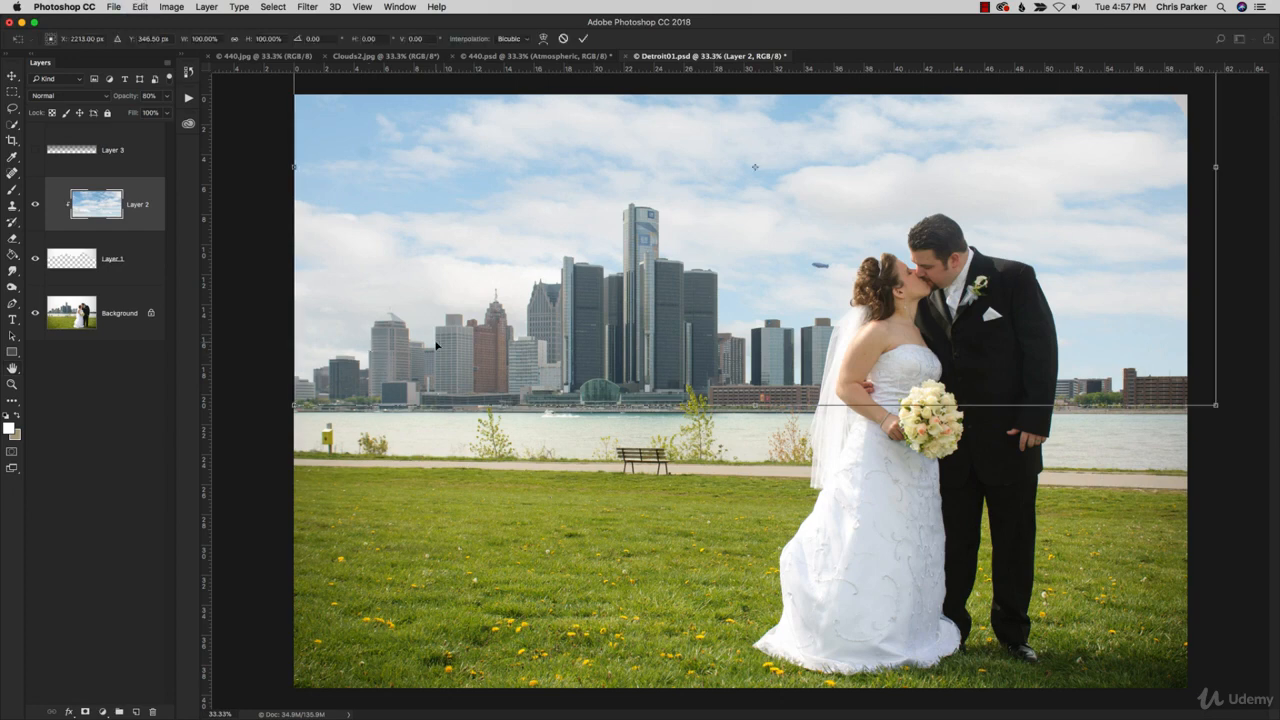
right_click(436, 344)
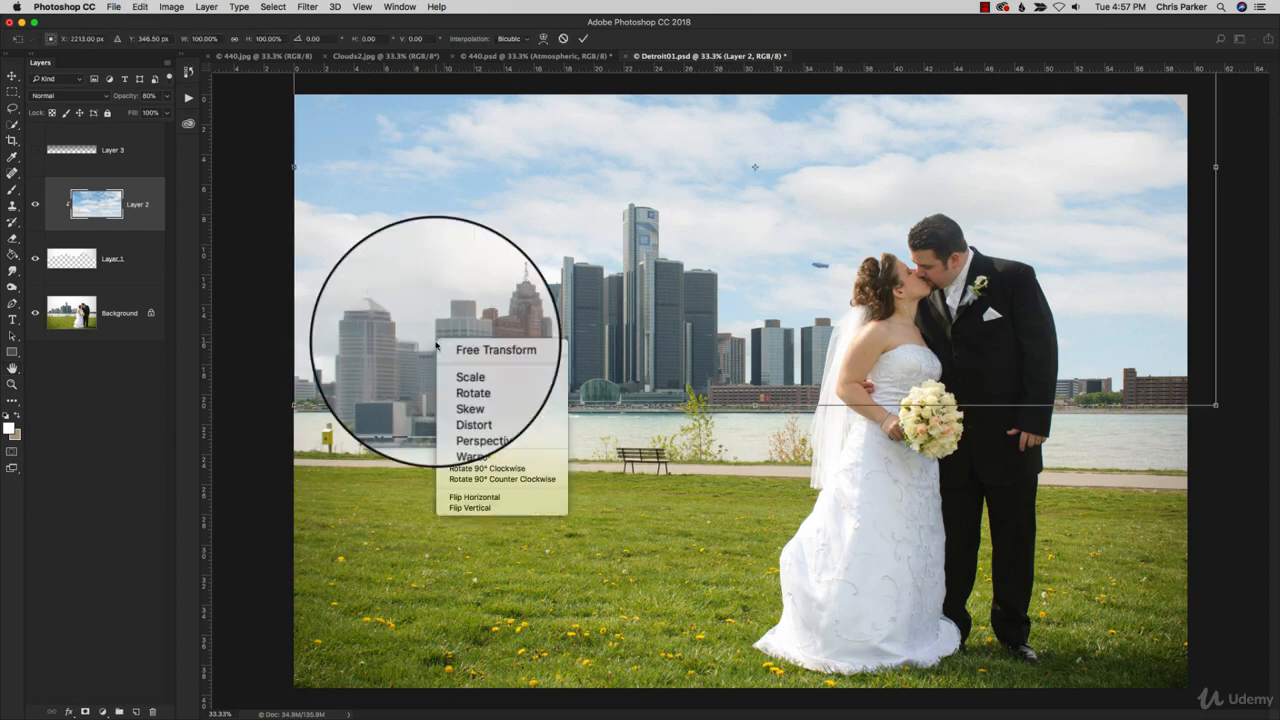
click(497, 496)
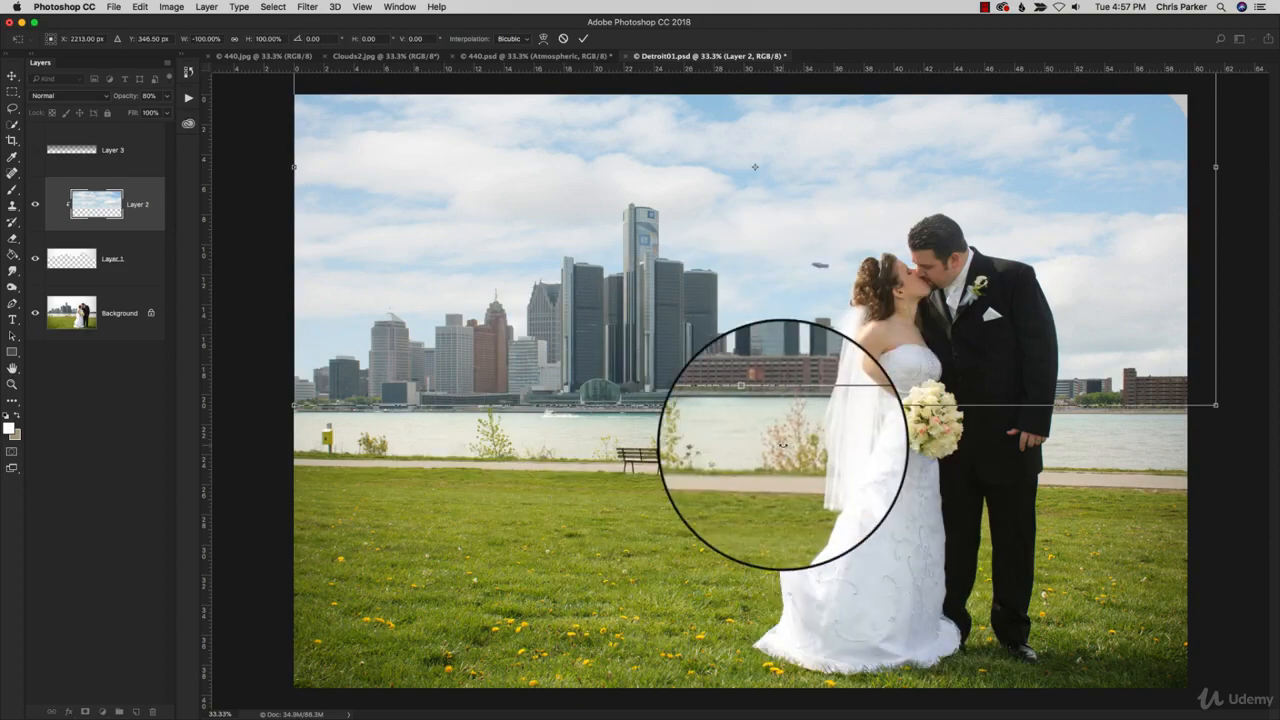
key(Return)
key(super+s)
key(super+w)
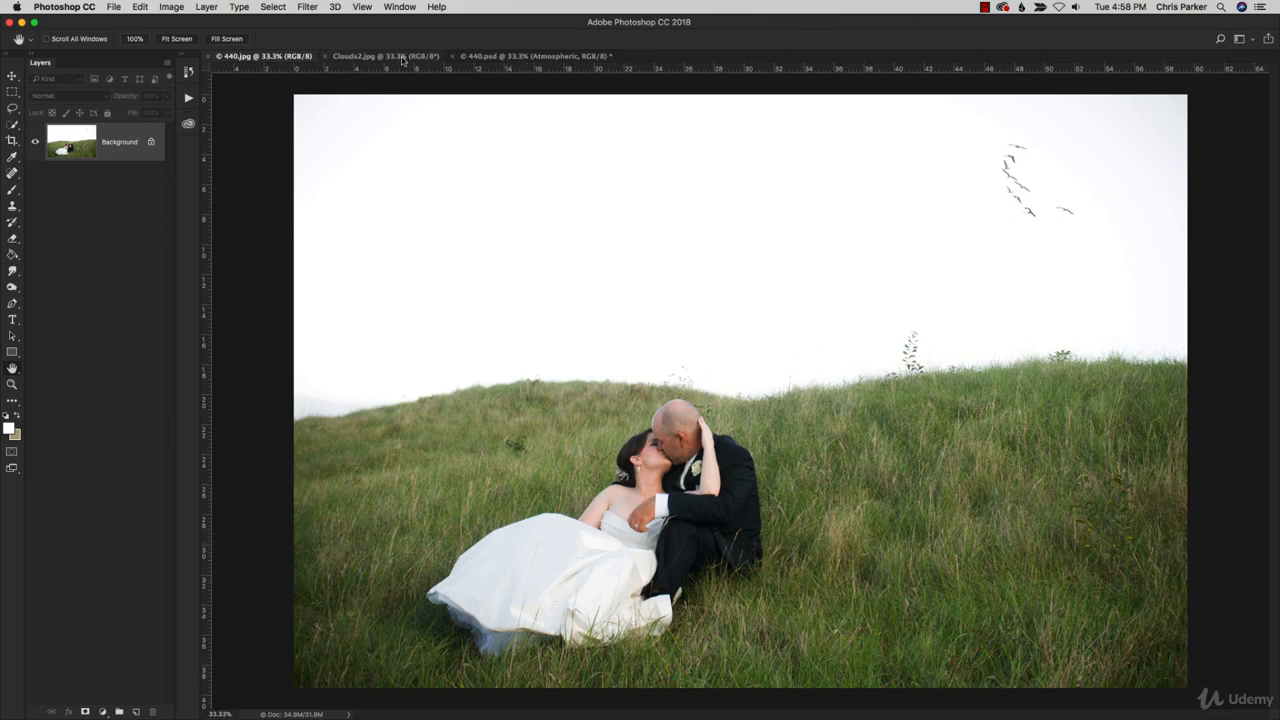
Copy the sky from Clouds2.jpg into 440.jpg as a new layer and align it to cover the whole photo
click(403, 57)
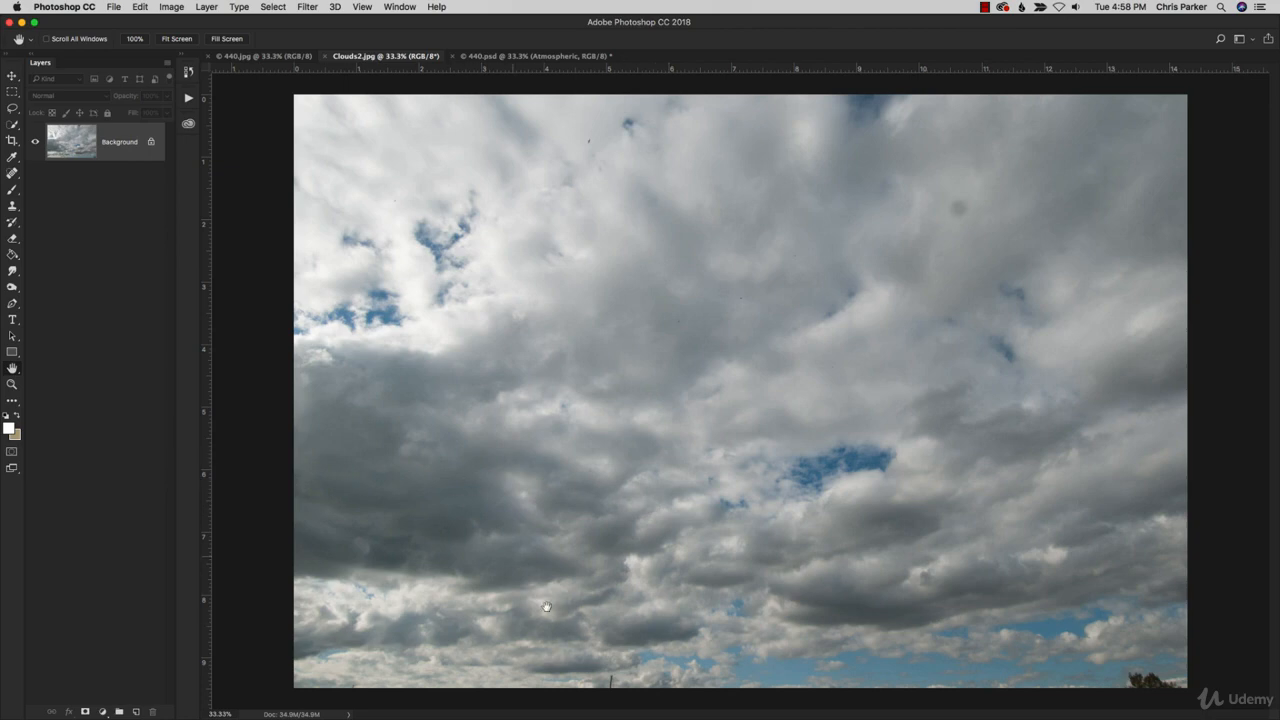
click(555, 58)
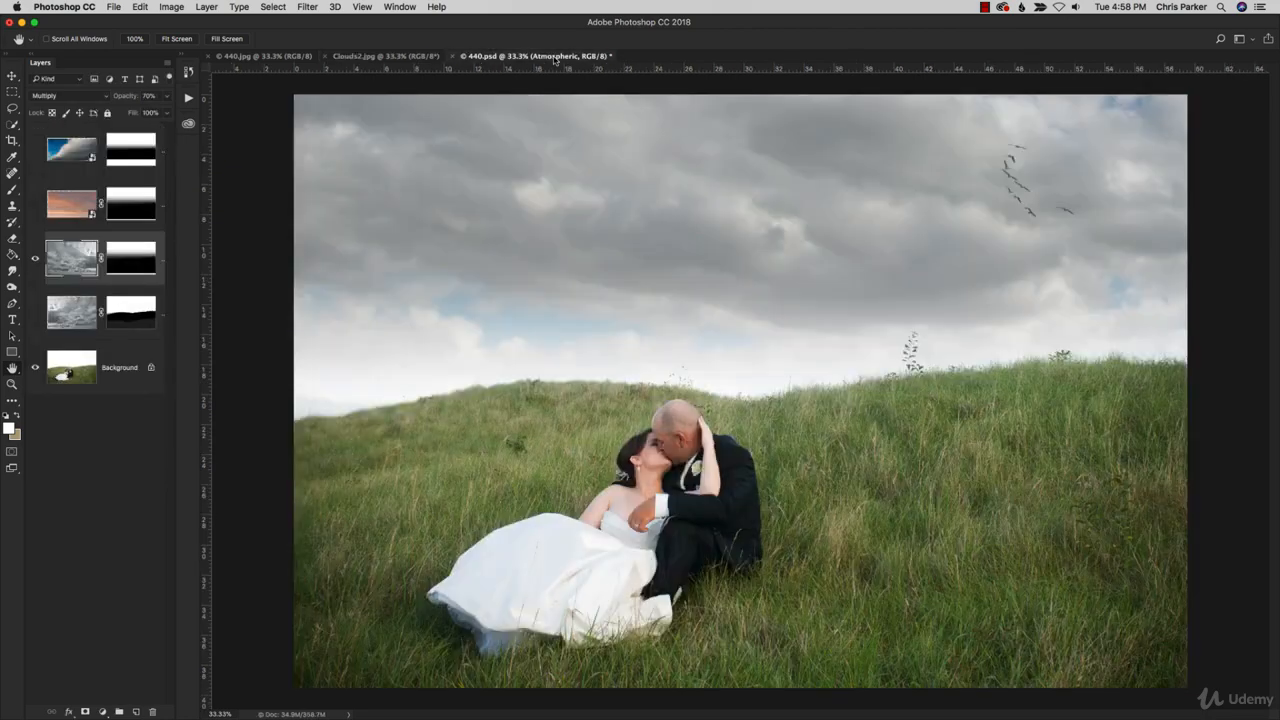
click(372, 57)
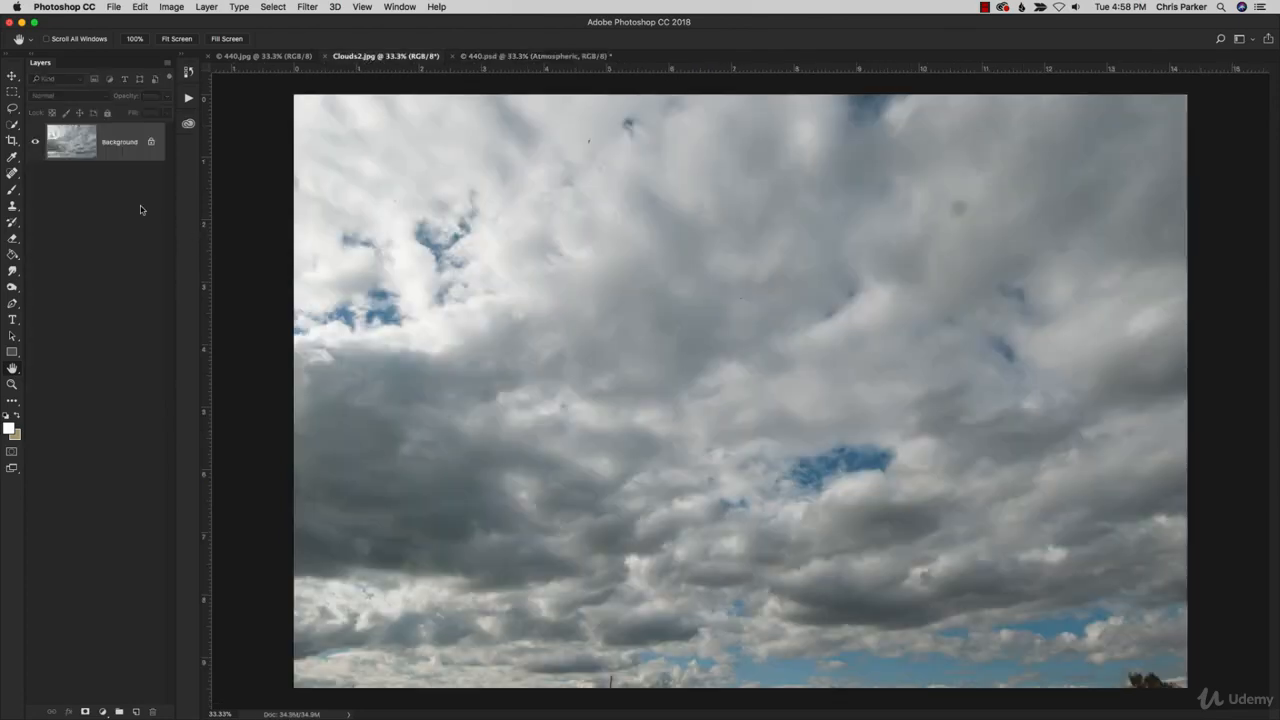
drag(62, 145, 576, 401)
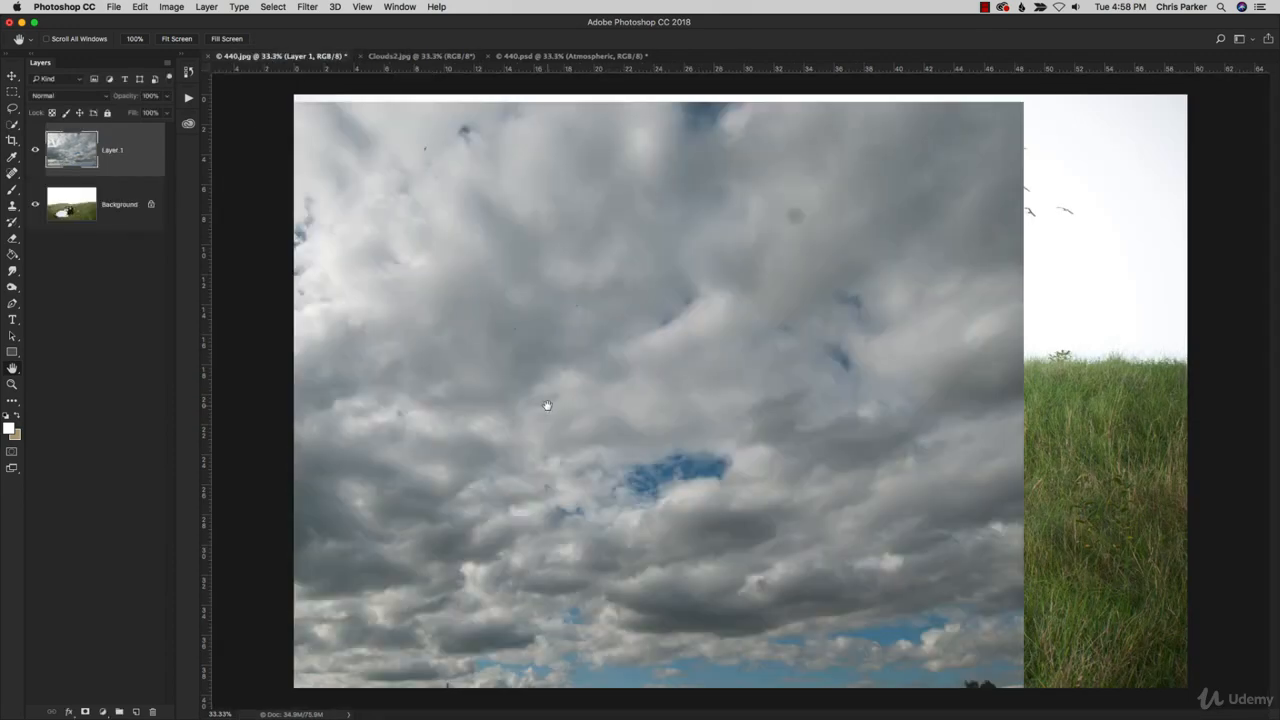
key(v)
drag(571, 444, 670, 405)
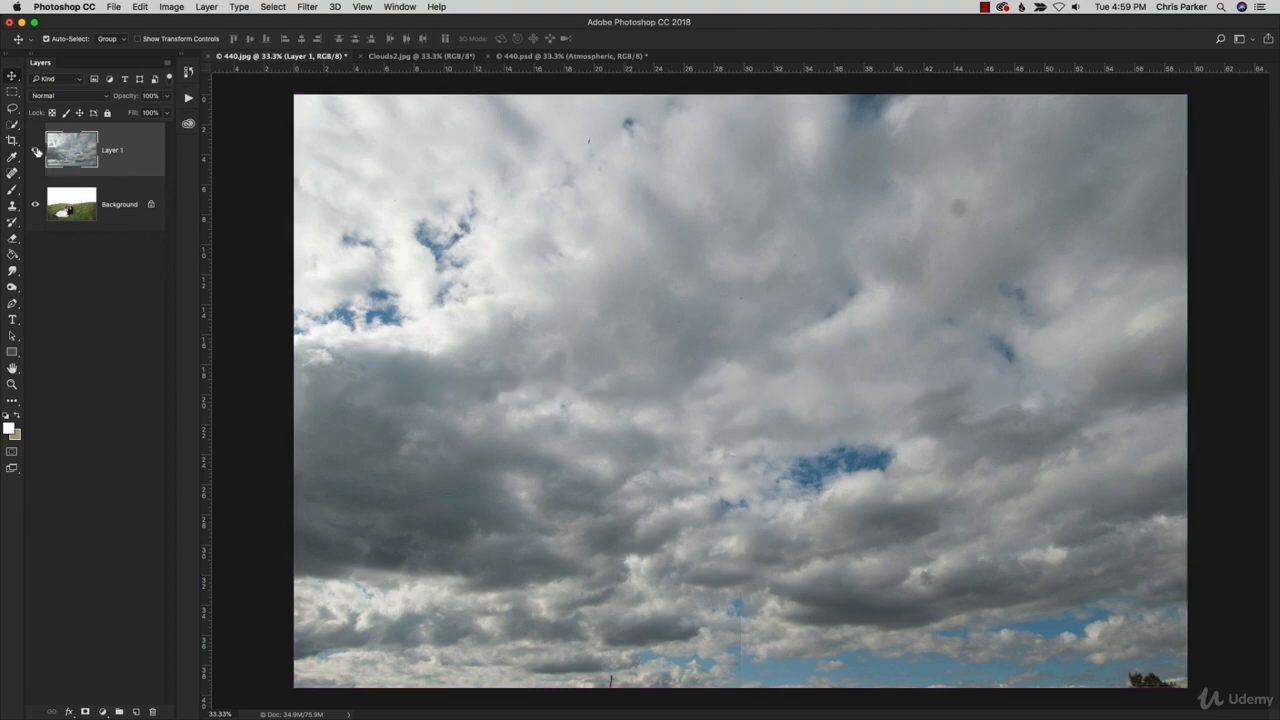
click(36, 150)
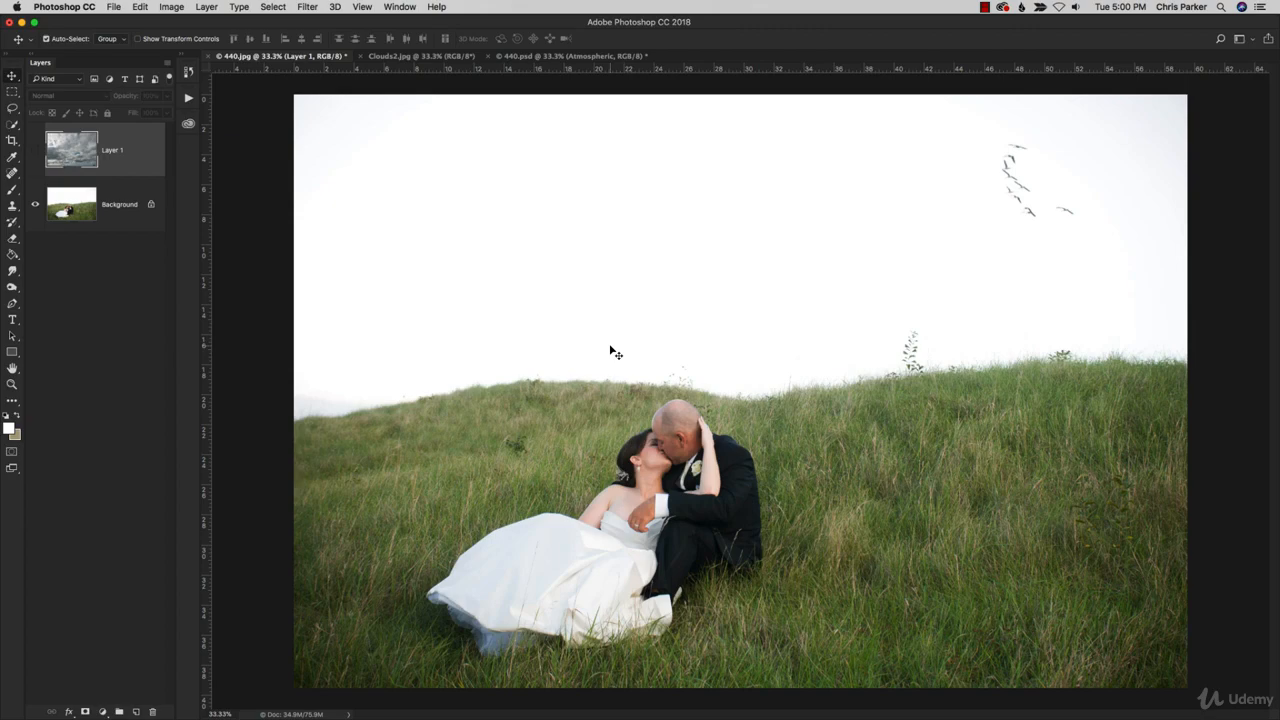
click(36, 150)
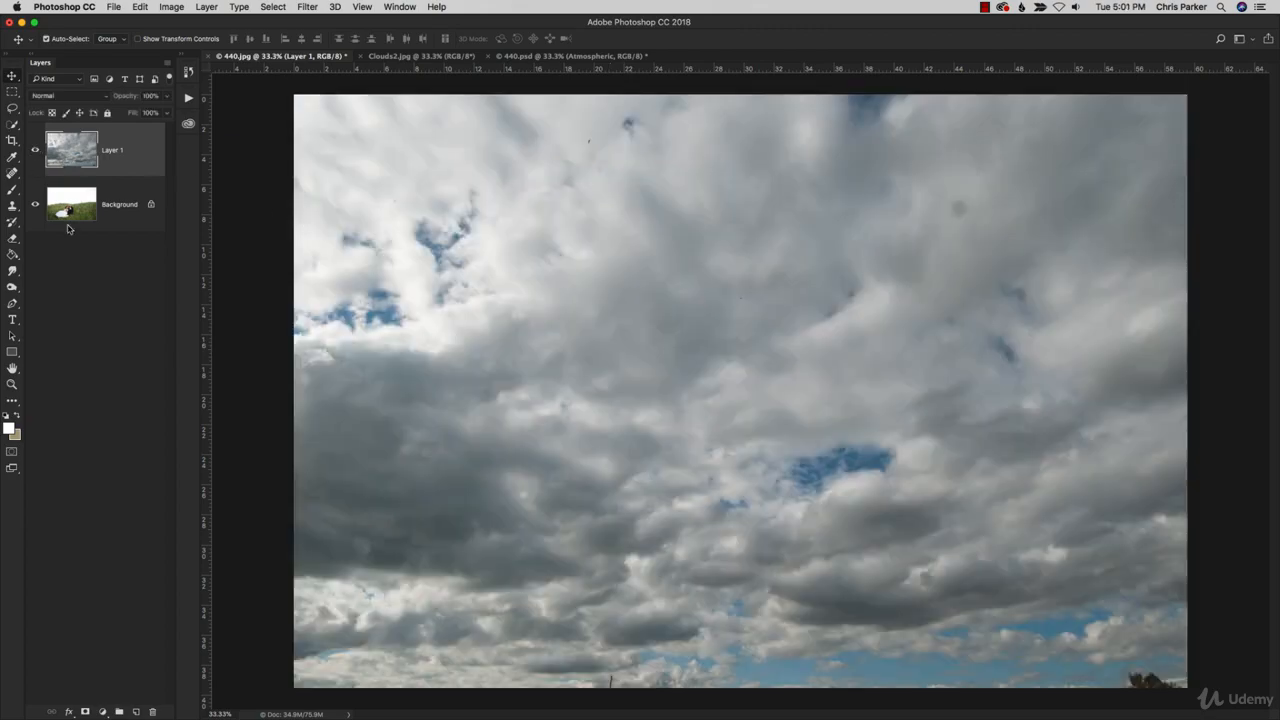
Turn the locked background into a regular layer named Image and rename the sky layer Clouds
double_click(113, 206)
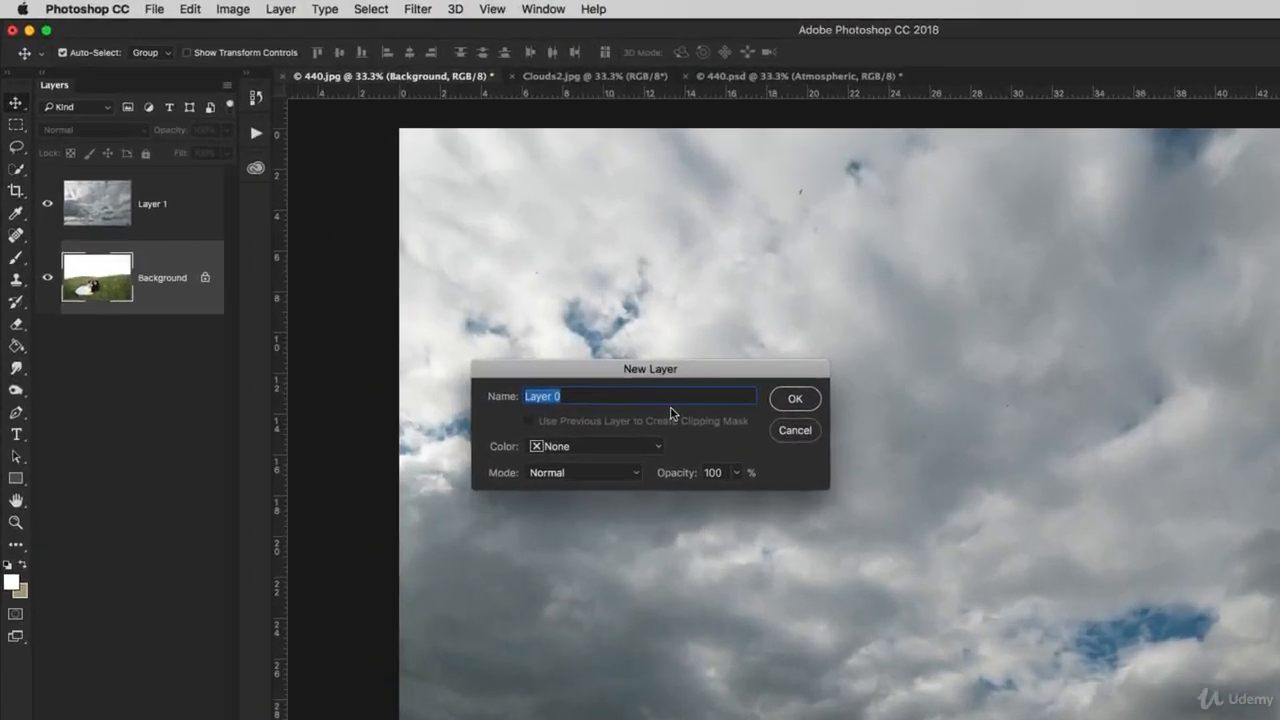
text(Im)
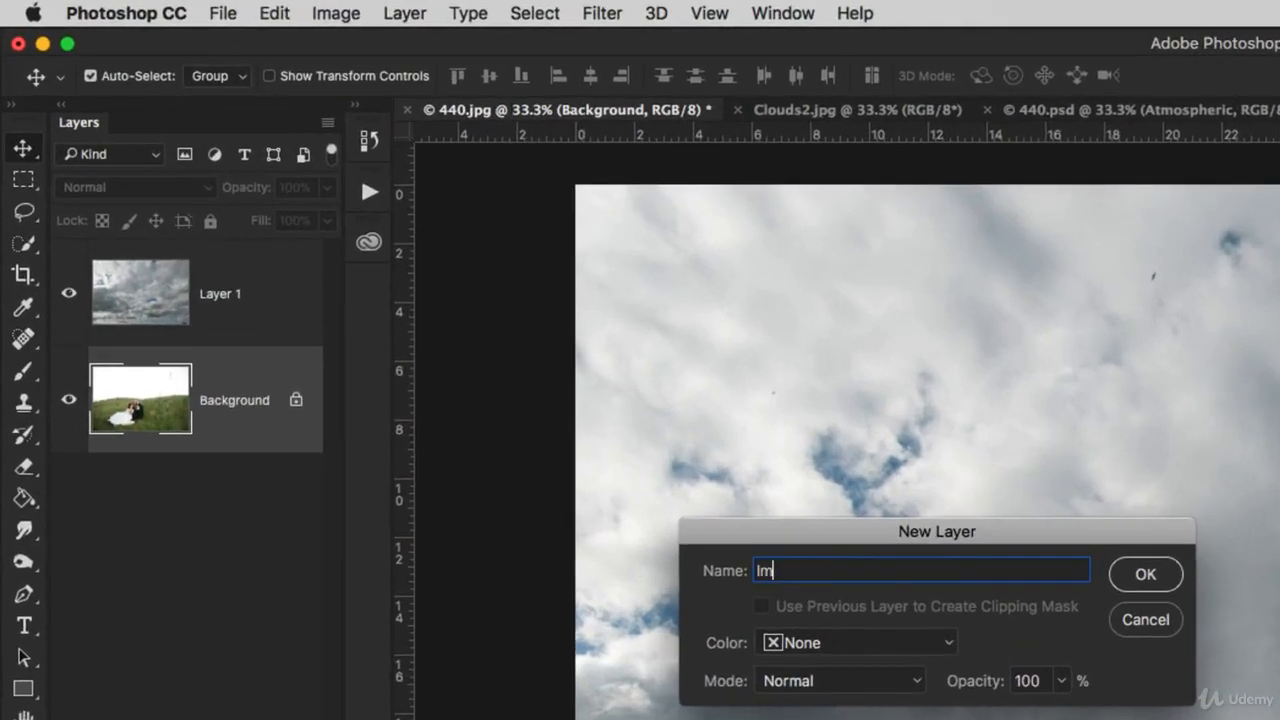
text(age)
key(Return)
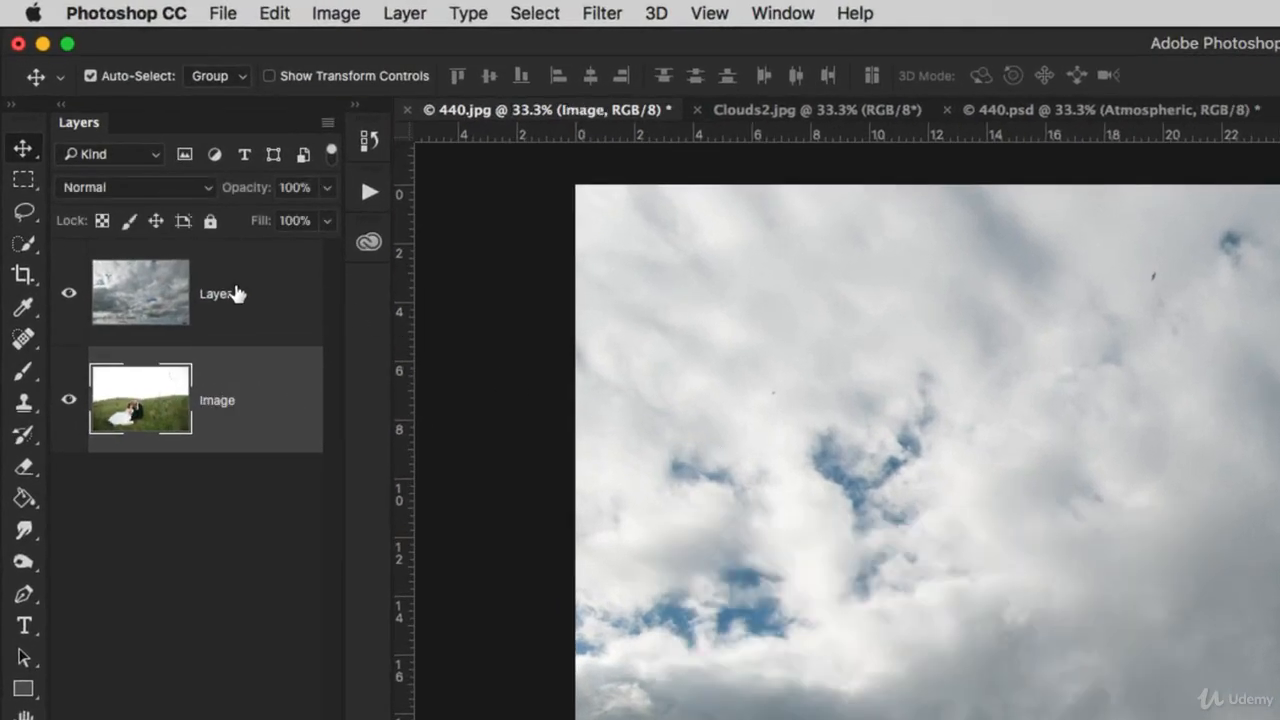
double_click(235, 293)
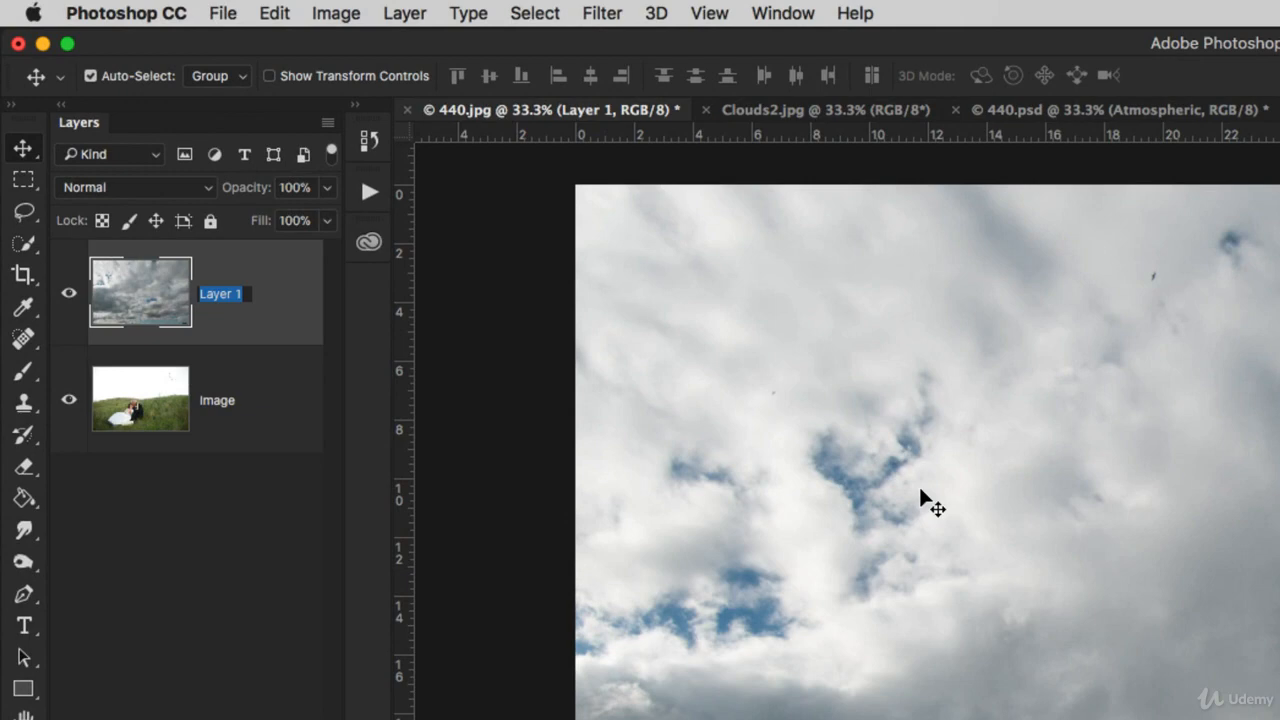
text(Clouds)
key(Return)
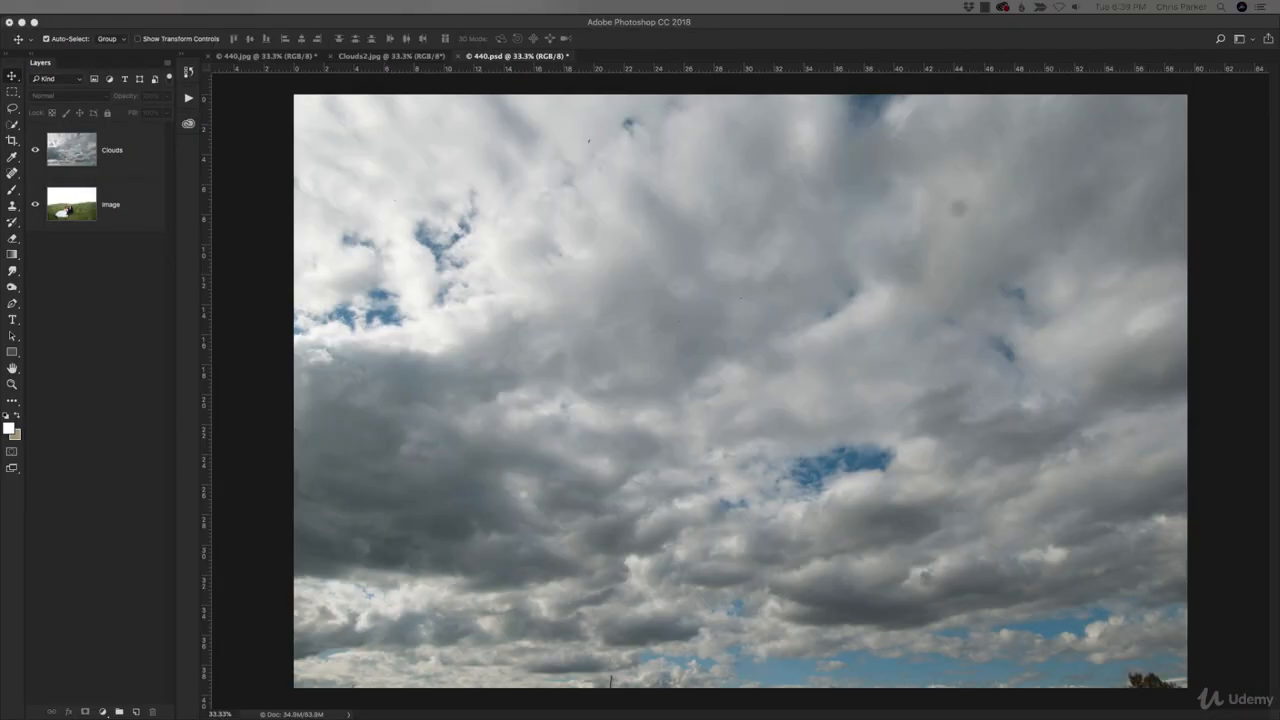
Flip the Clouds layer of 440.psd horizontally so its light direction can be matched to the couple's photo
click(170, 469)
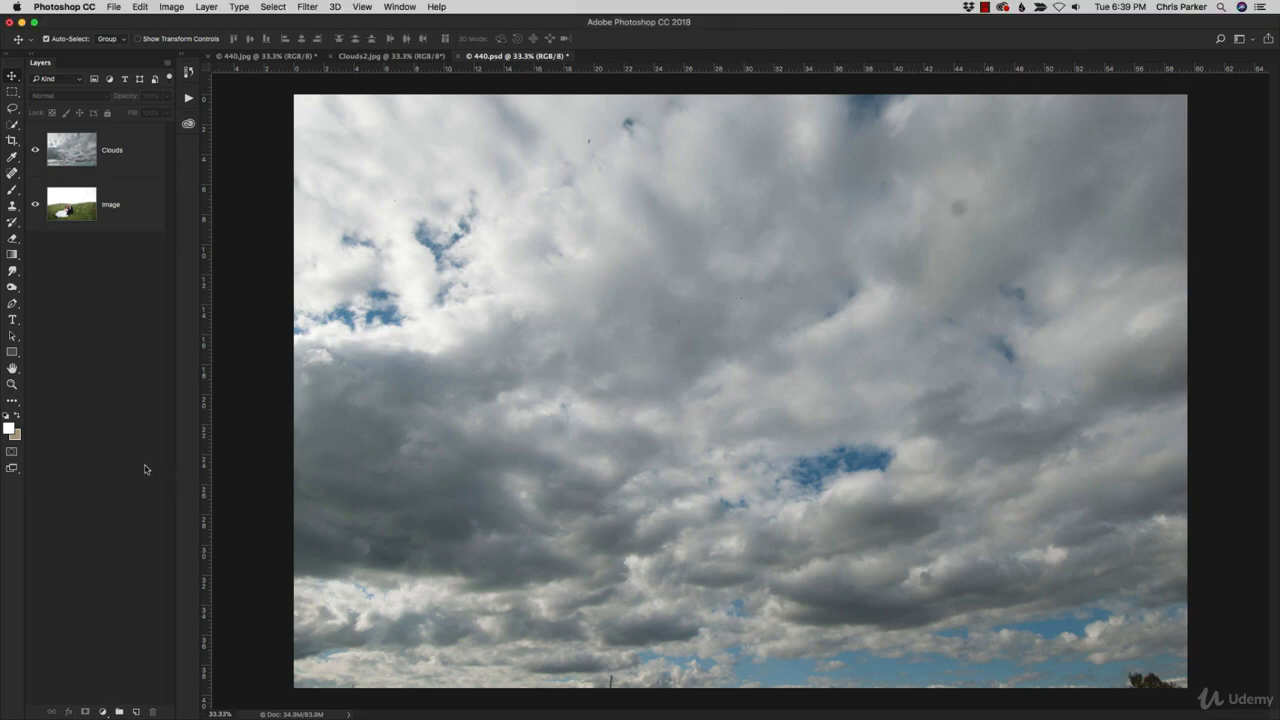
click(122, 161)
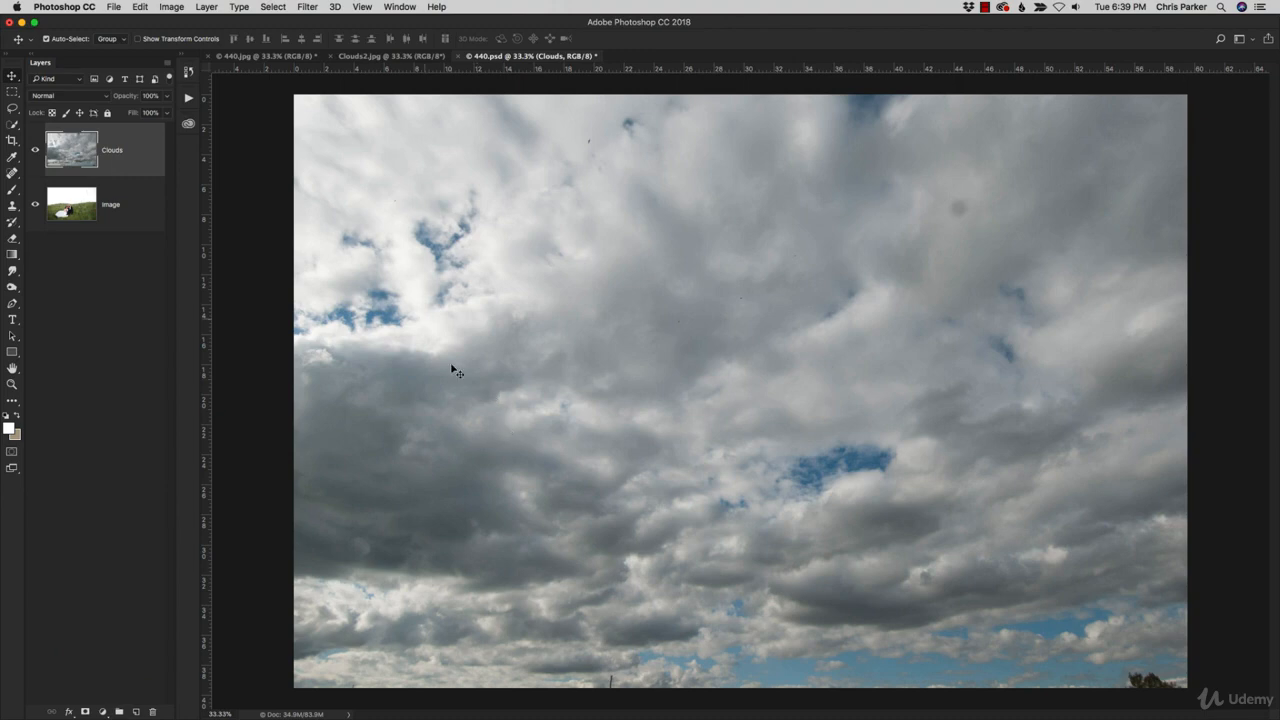
click(35, 150)
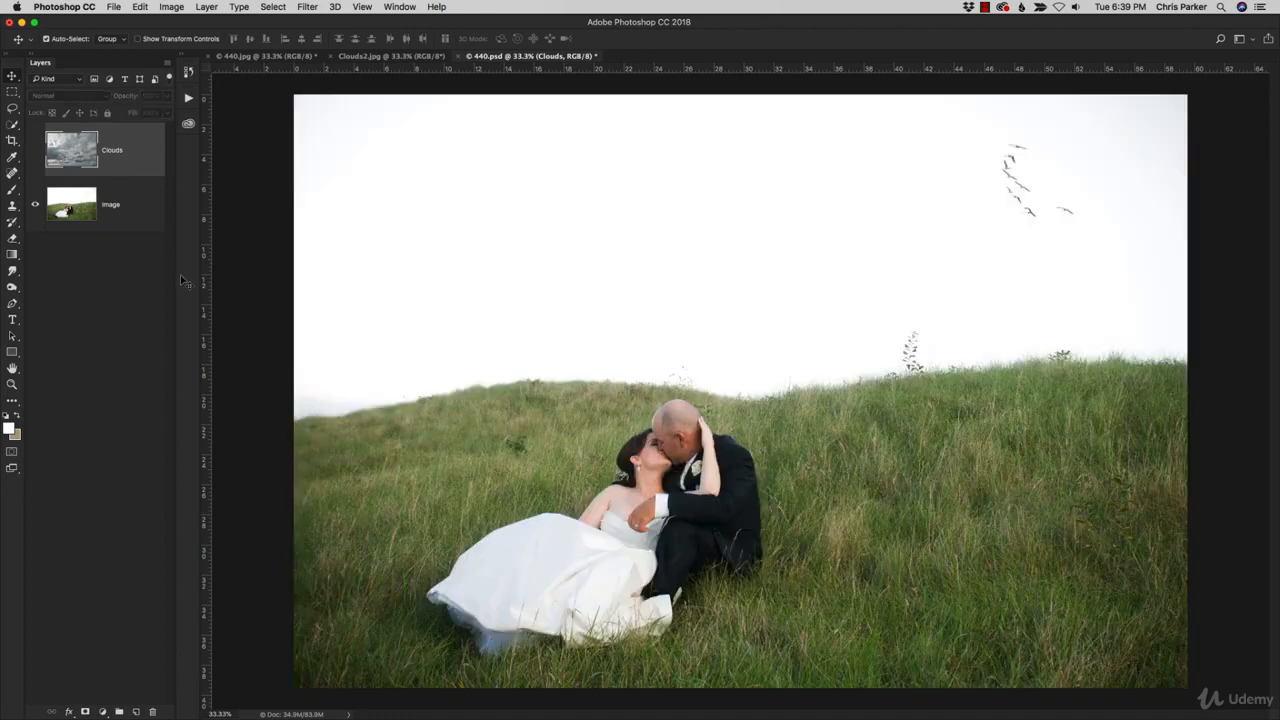
click(35, 150)
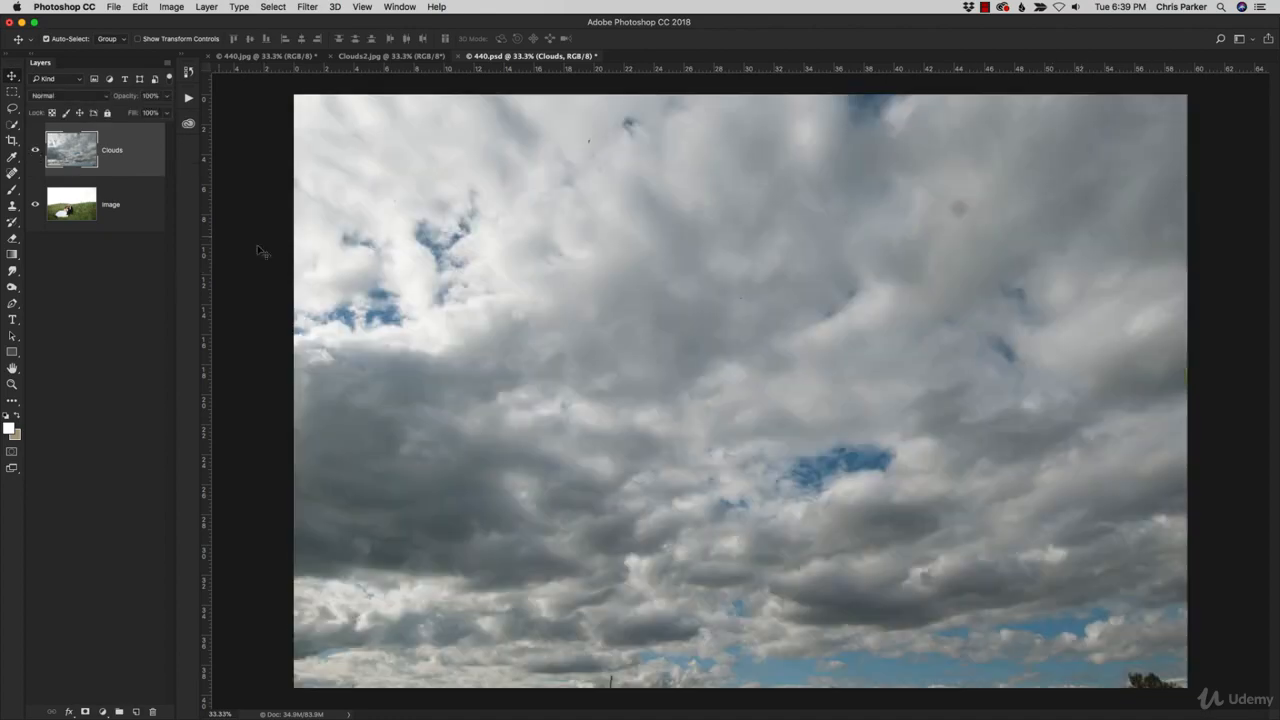
key(super+t)
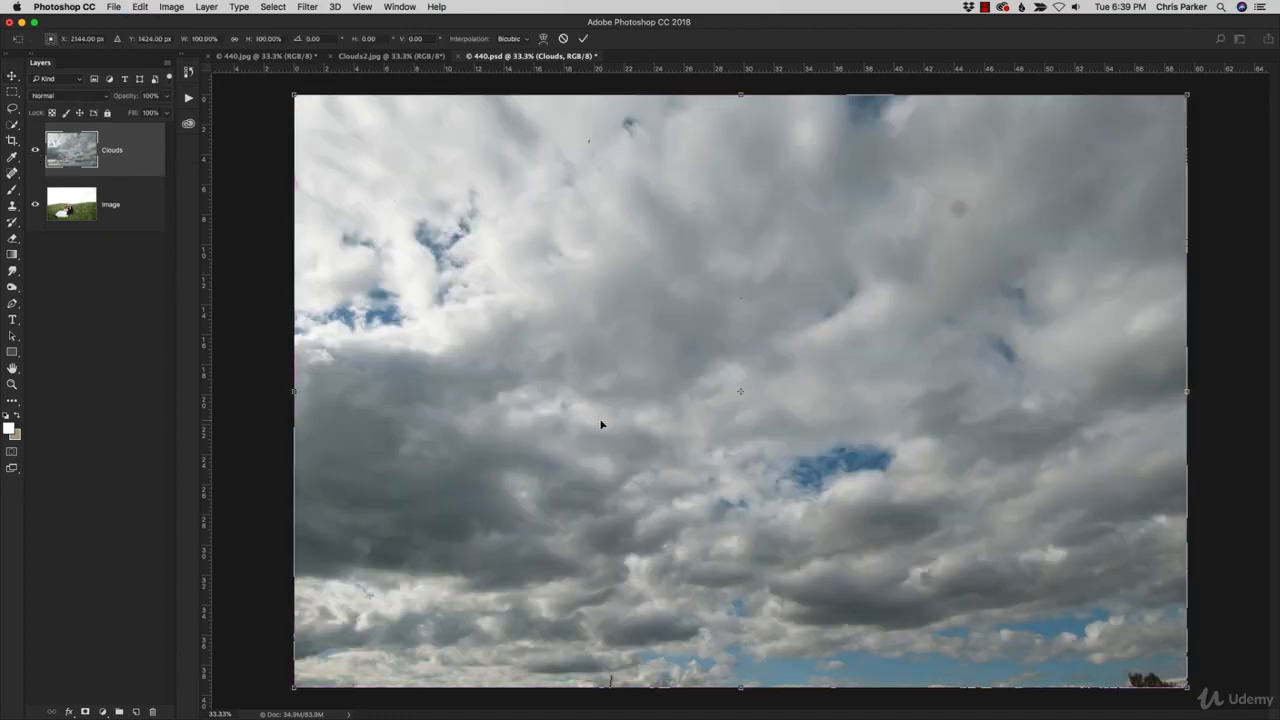
right_click(762, 446)
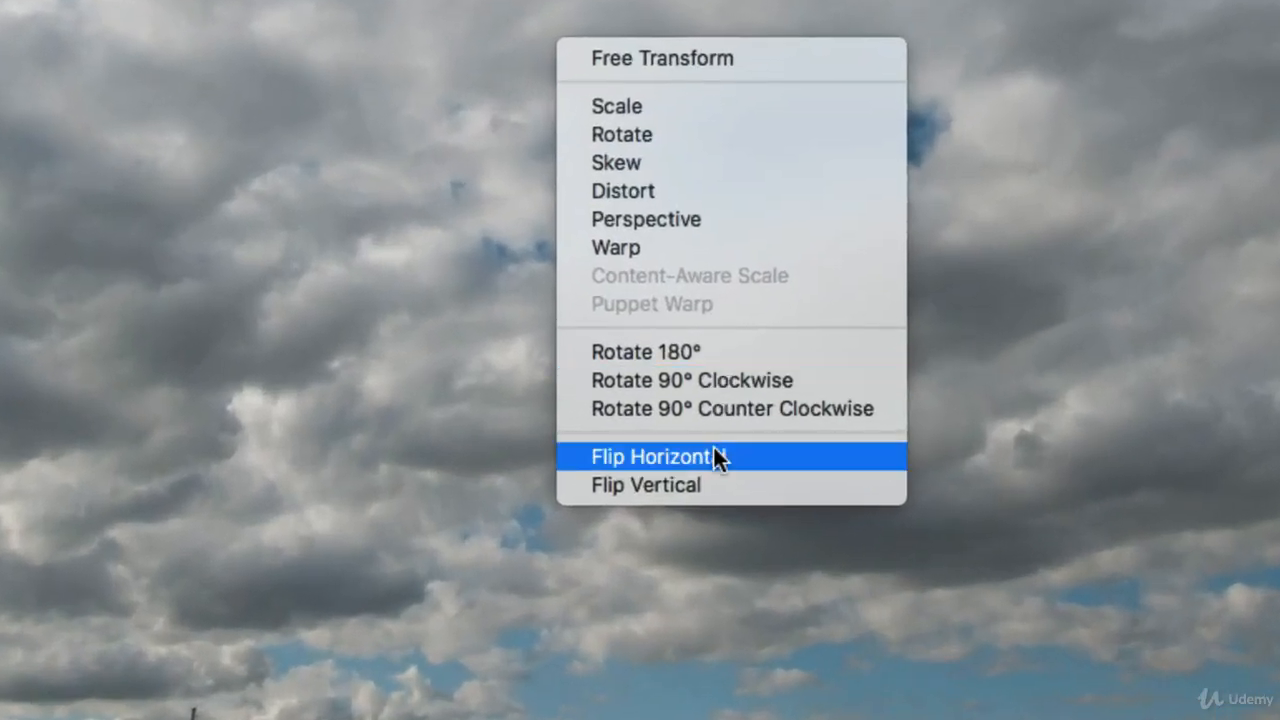
click(717, 457)
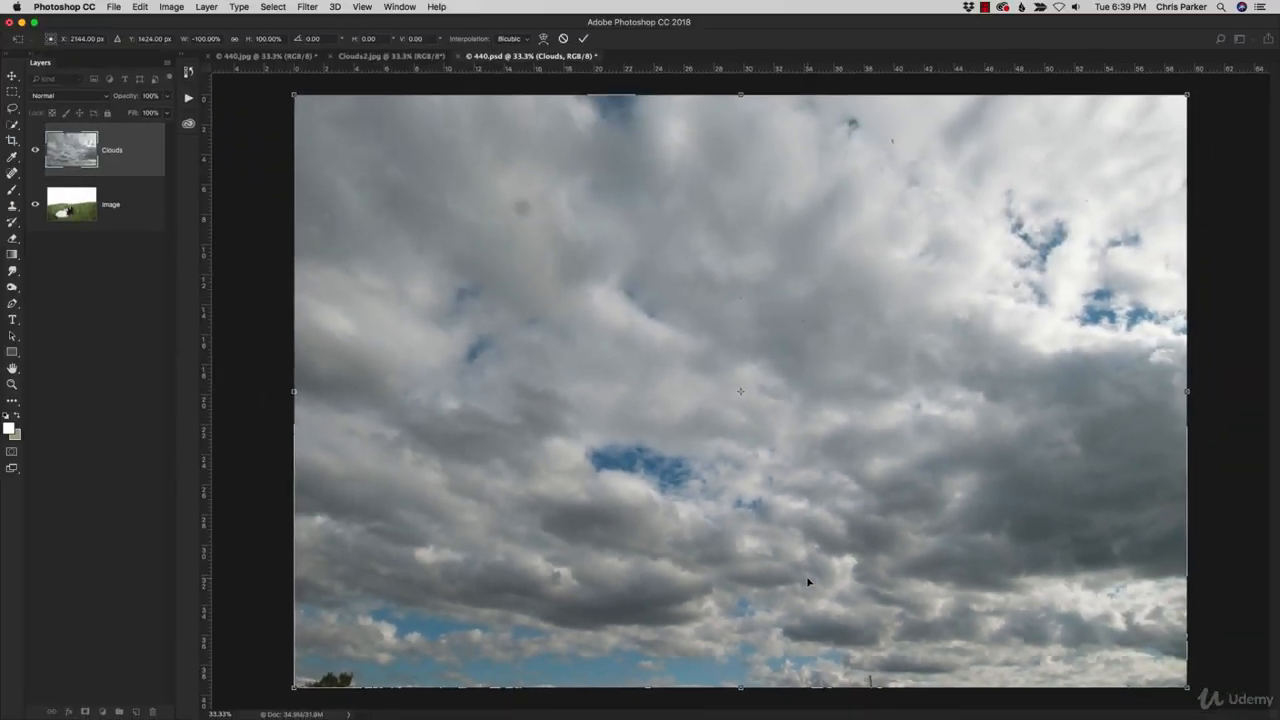
key(Return)
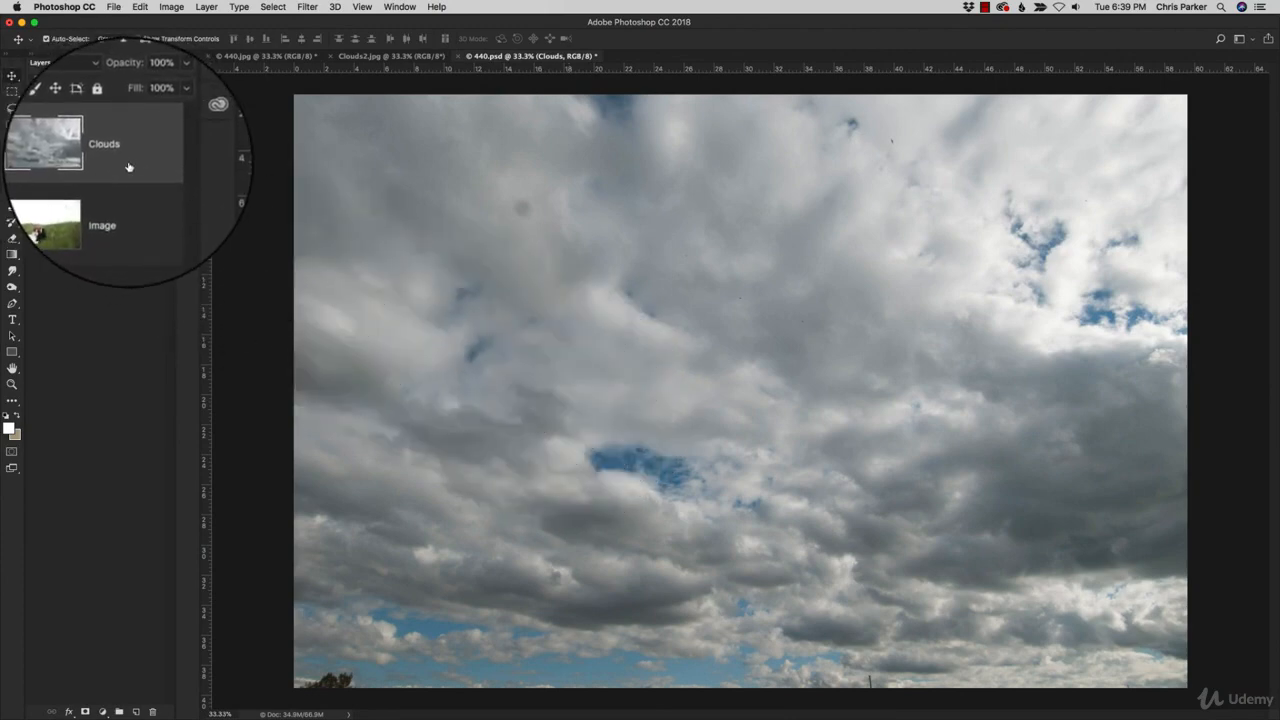
Set the Clouds layer's blend mode to Multiply and move the clouds up, placing their lower edge across the bride's dress
click(50, 98)
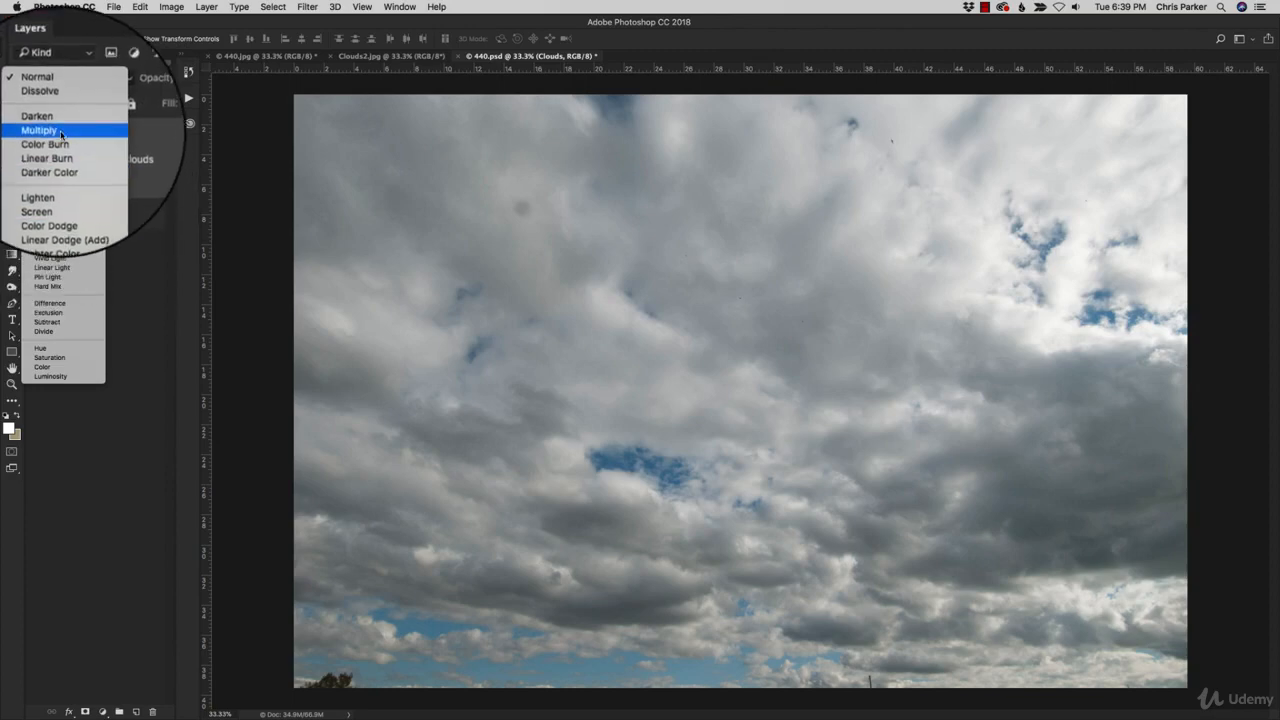
click(45, 127)
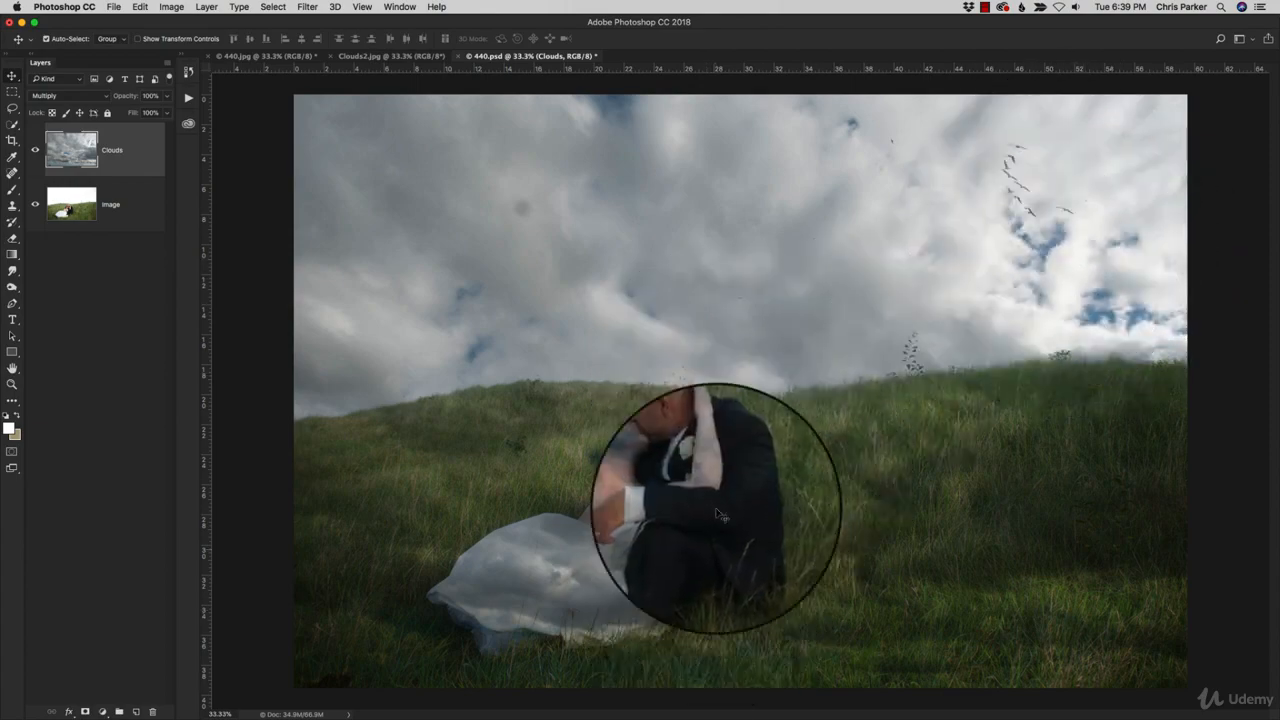
drag(700, 486, 697, 401)
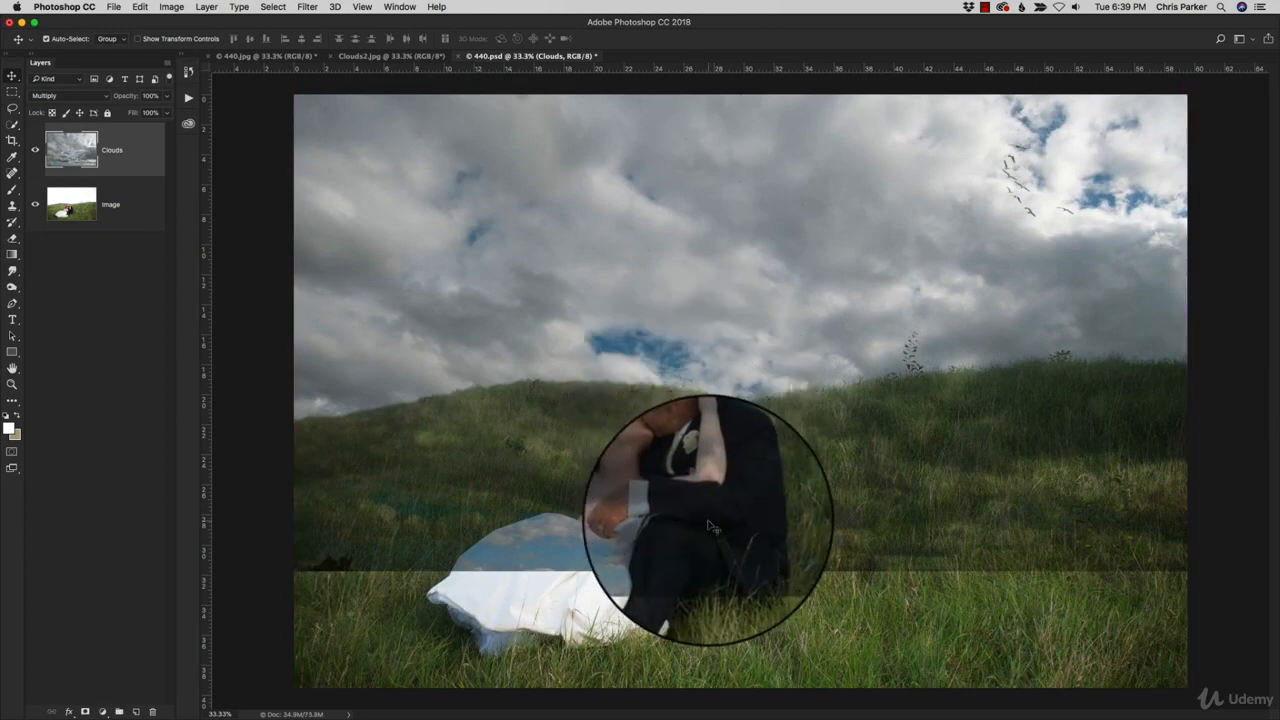
drag(711, 527, 712, 484)
Scale the Clouds layer up proportionally to about 152% and reposition it to cover the entire photo
key(ctrl+t)
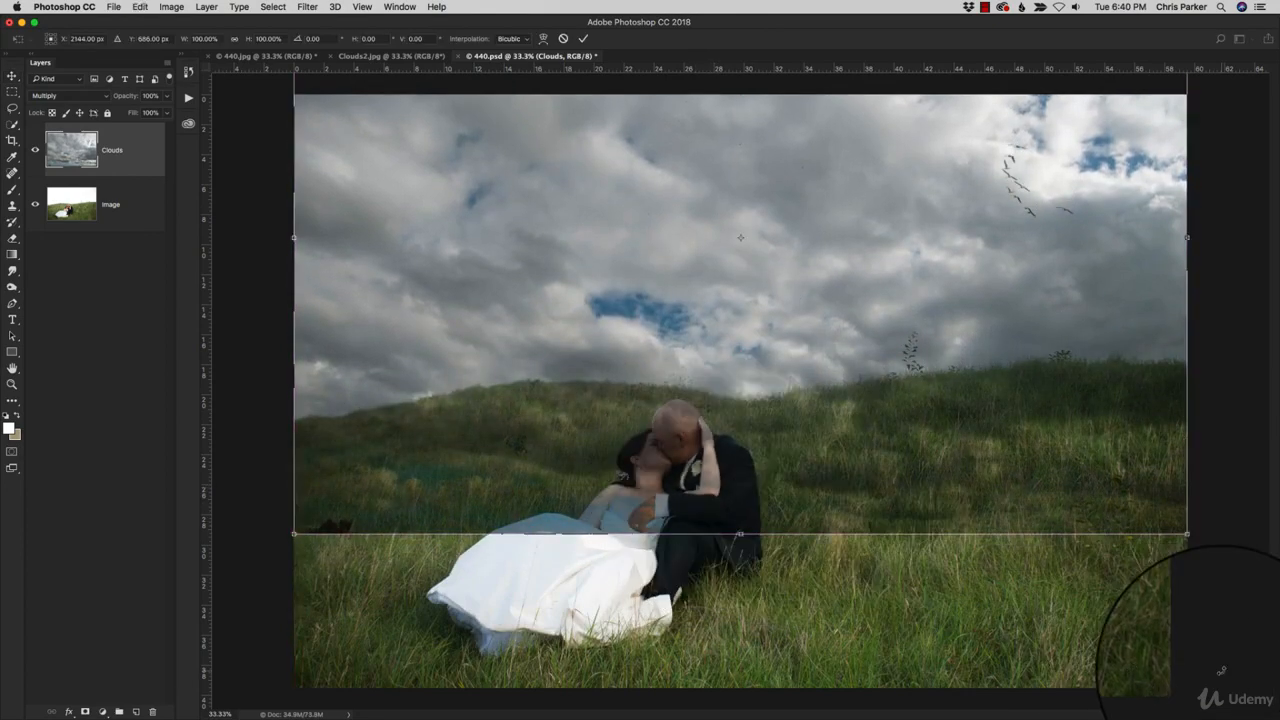
drag(1186, 534, 1277, 631)
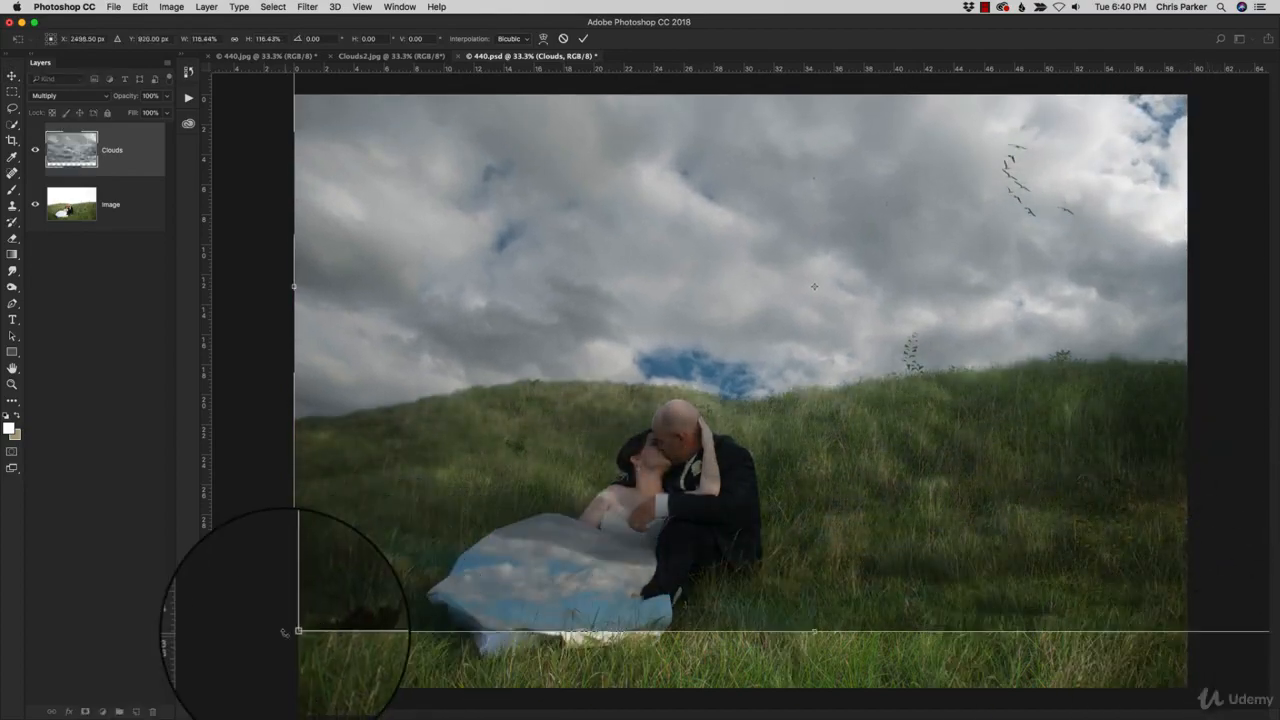
drag(294, 630, 28, 717)
drag(780, 395, 784, 318)
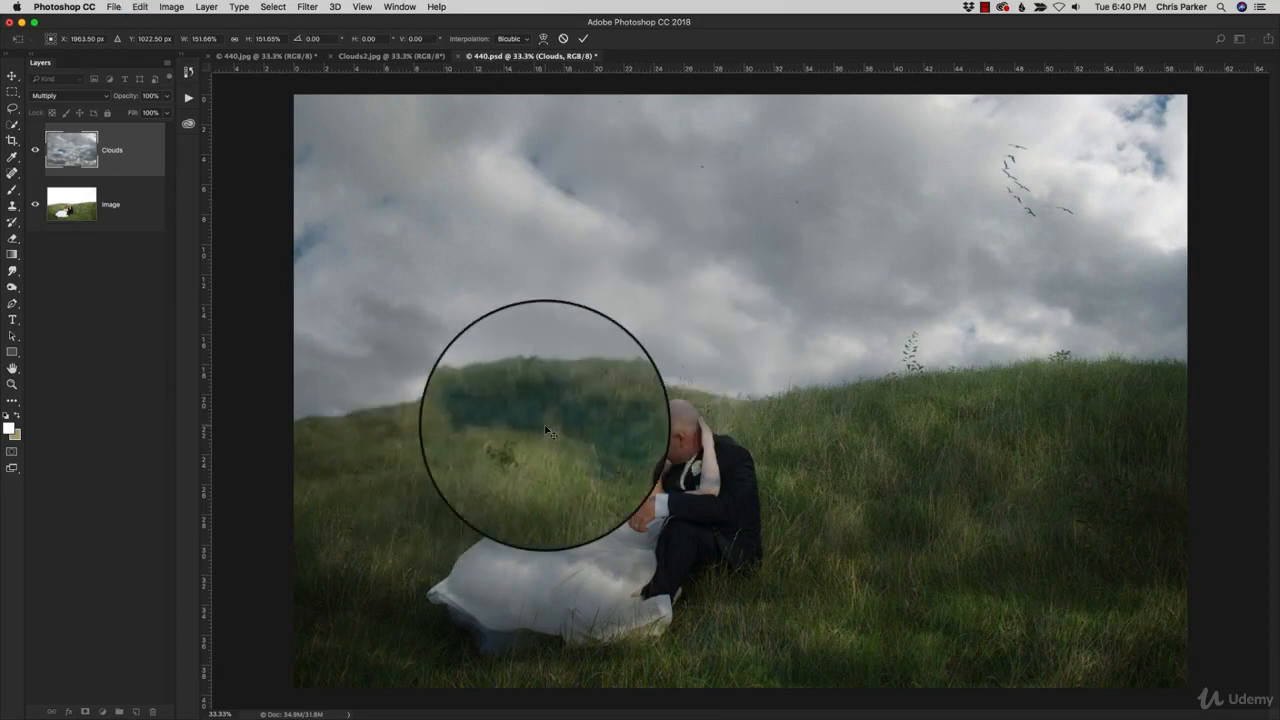
key(Return)
Enlarge the Clouds layer further to about 104%, extending it outward from its upper-right corner
key(super+t)
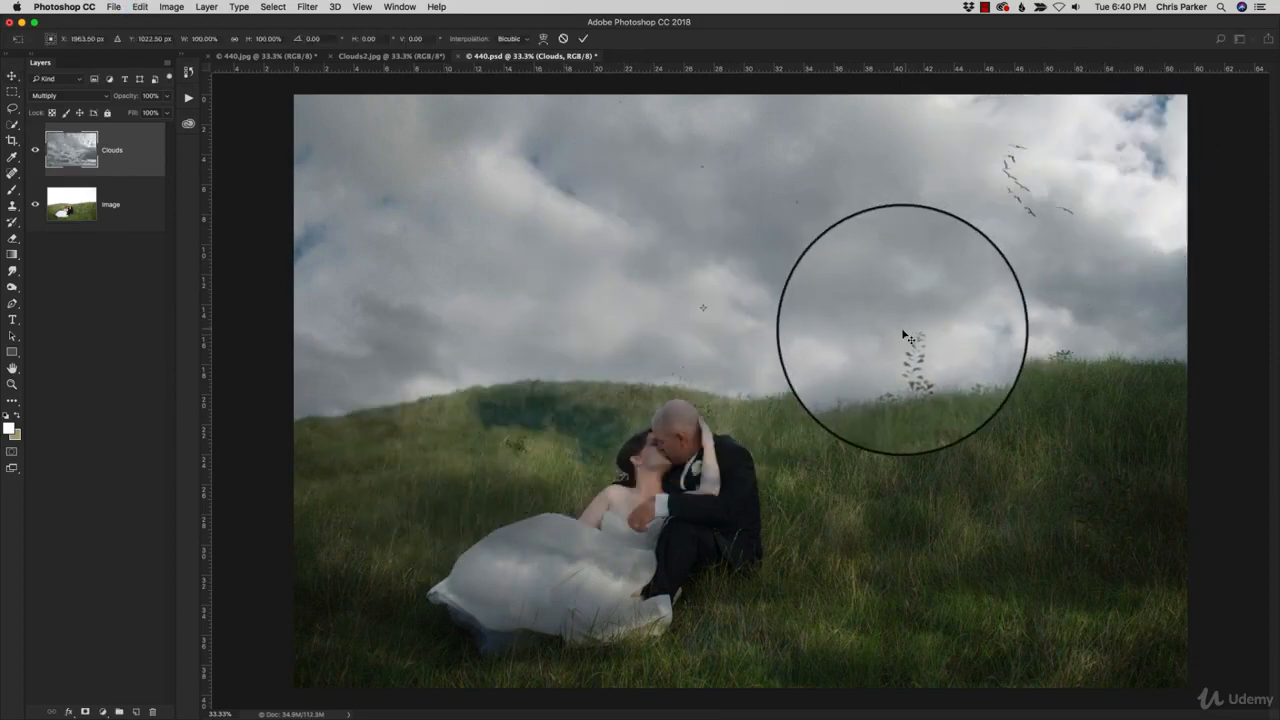
alt+super+click(768, 409)
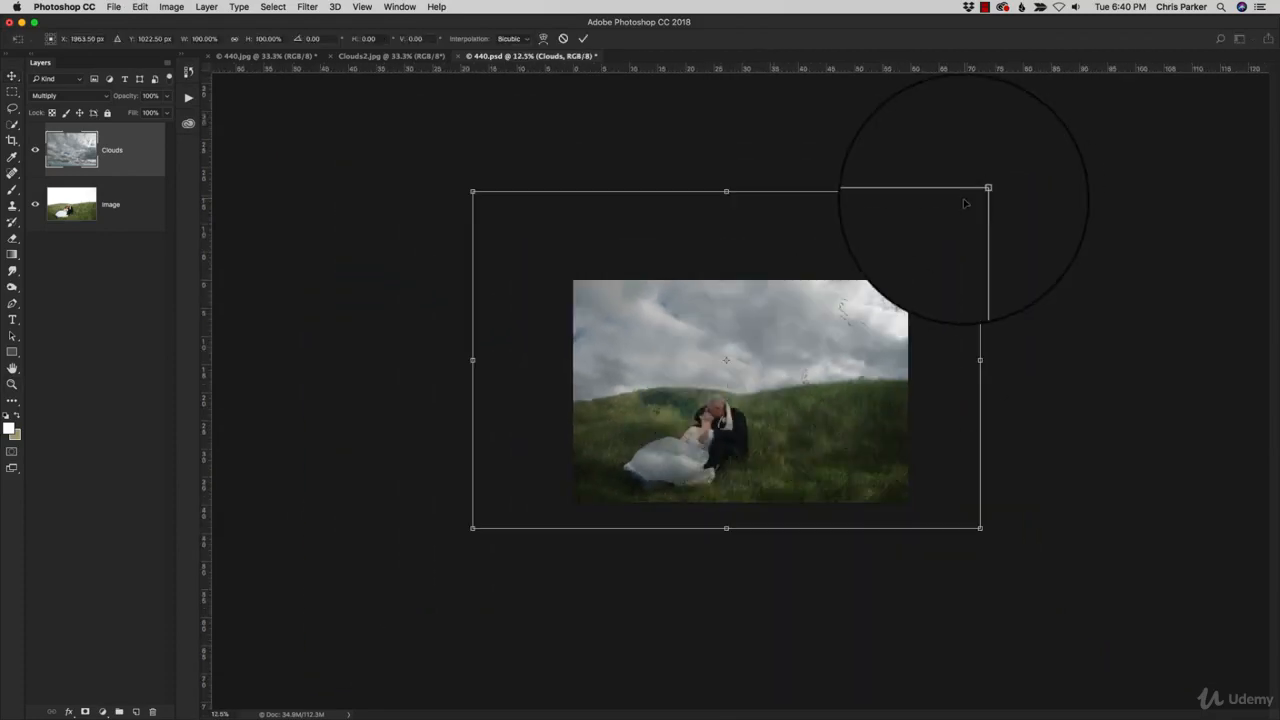
drag(980, 183, 998, 179)
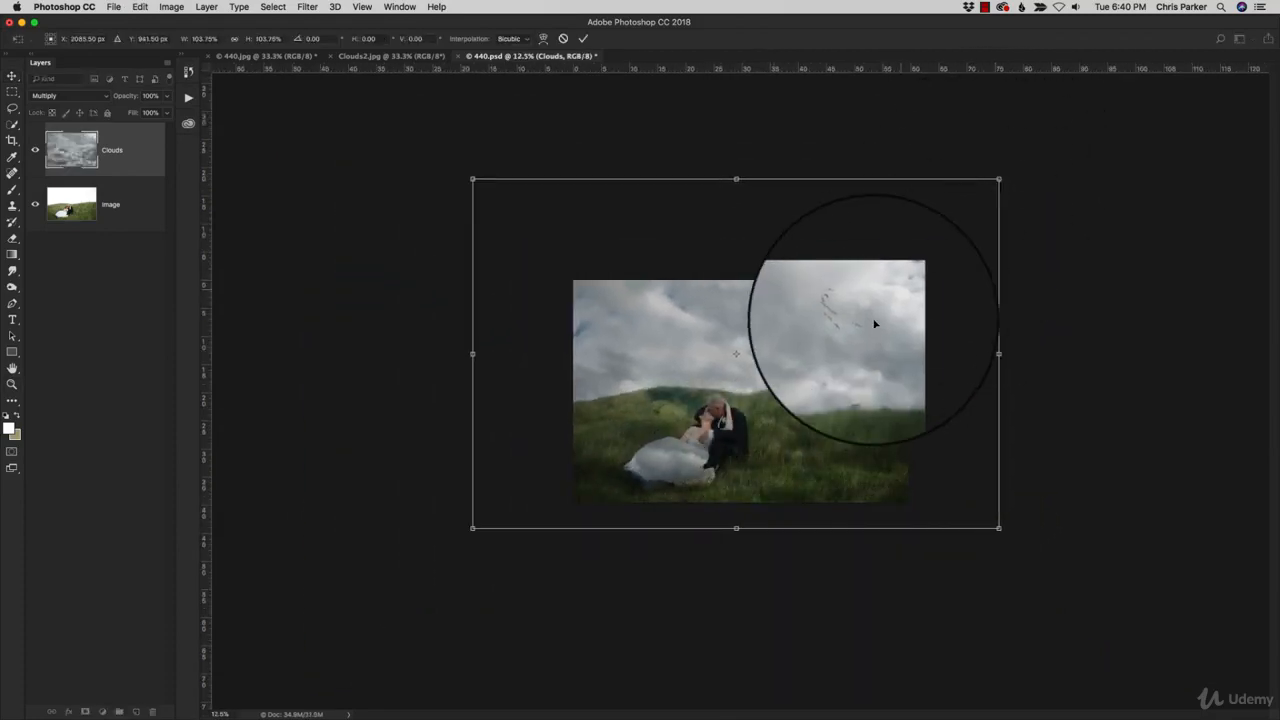
key(Return)
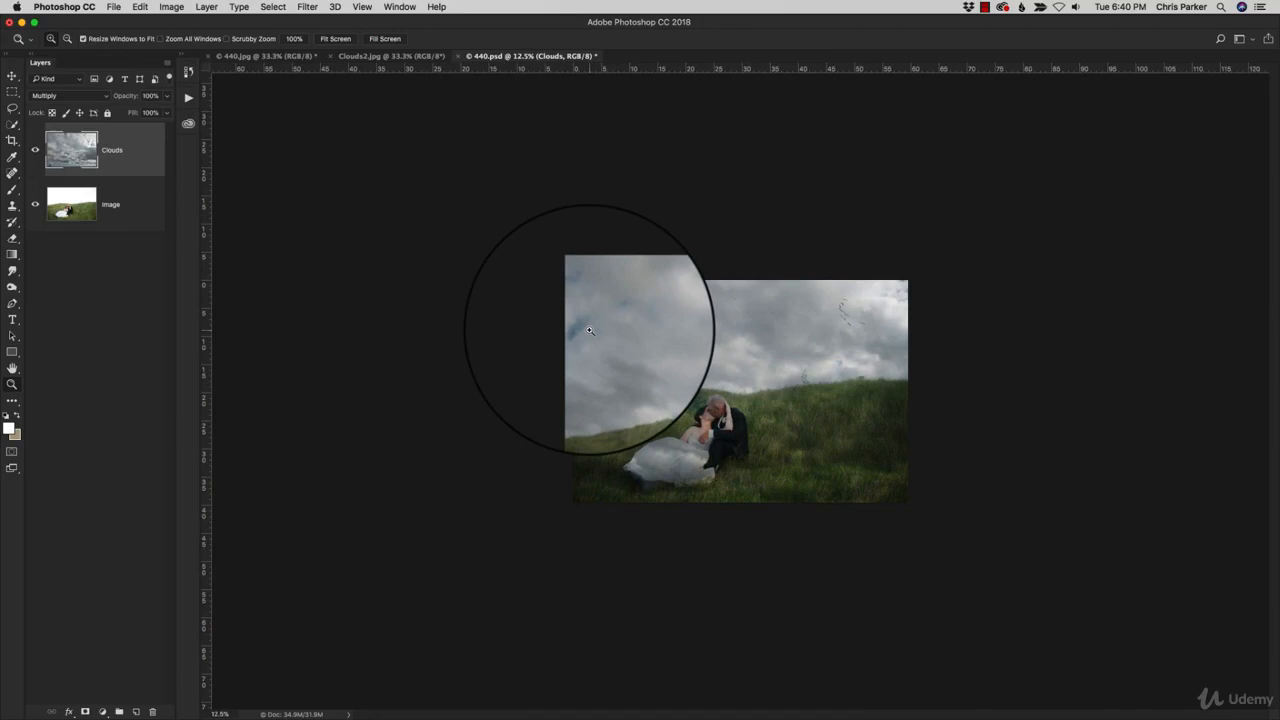
click(668, 371)
click(668, 371)
click(668, 371)
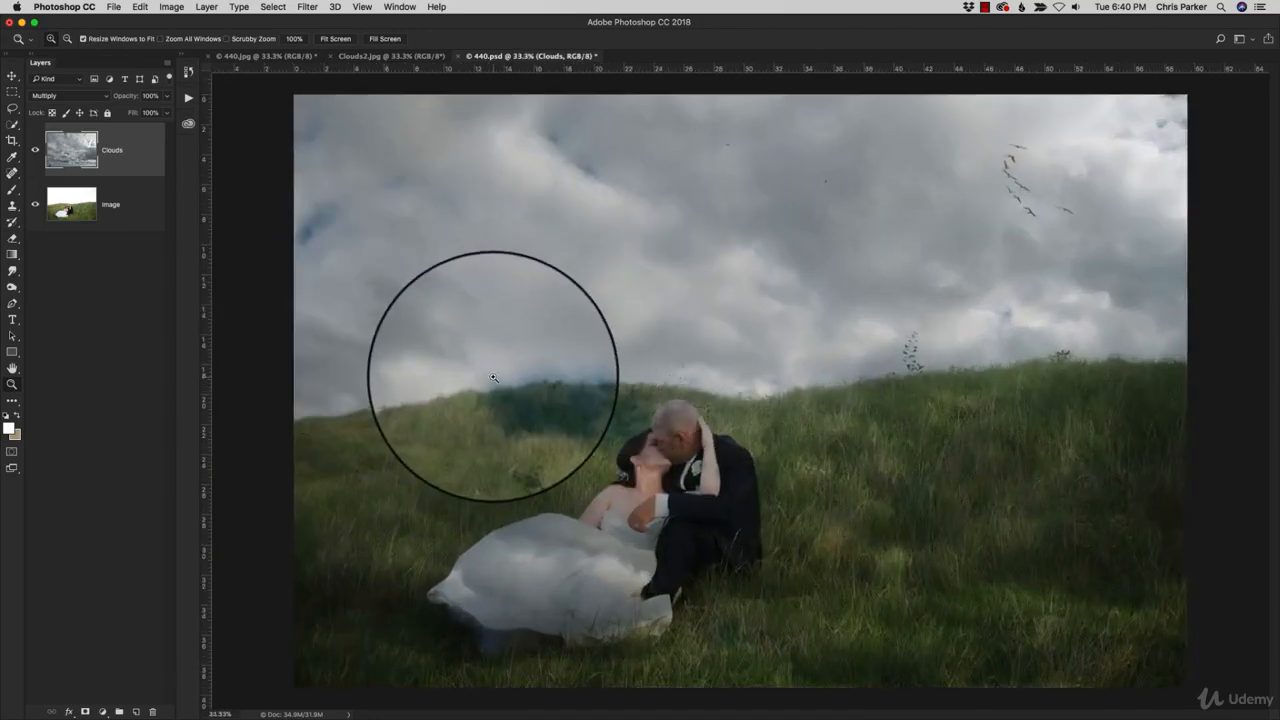
Add a layer mask to the Clouds layer and activate the Gradient tool
key(v)
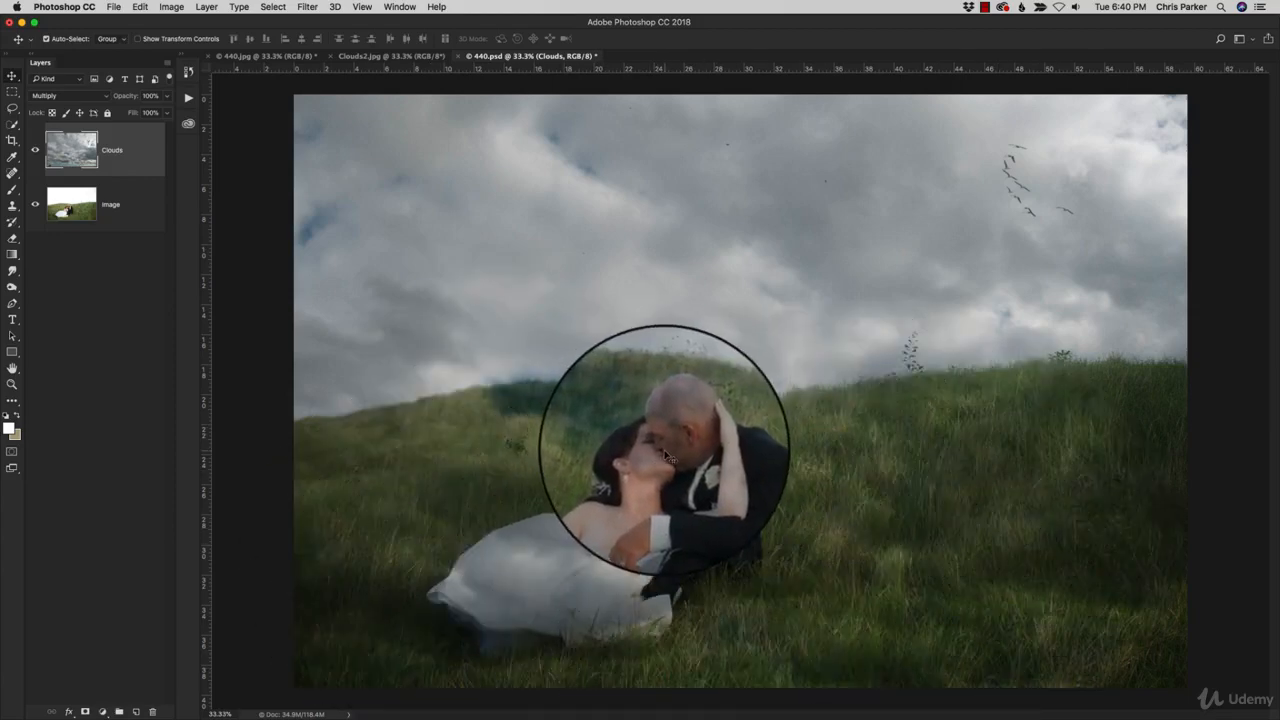
click(86, 712)
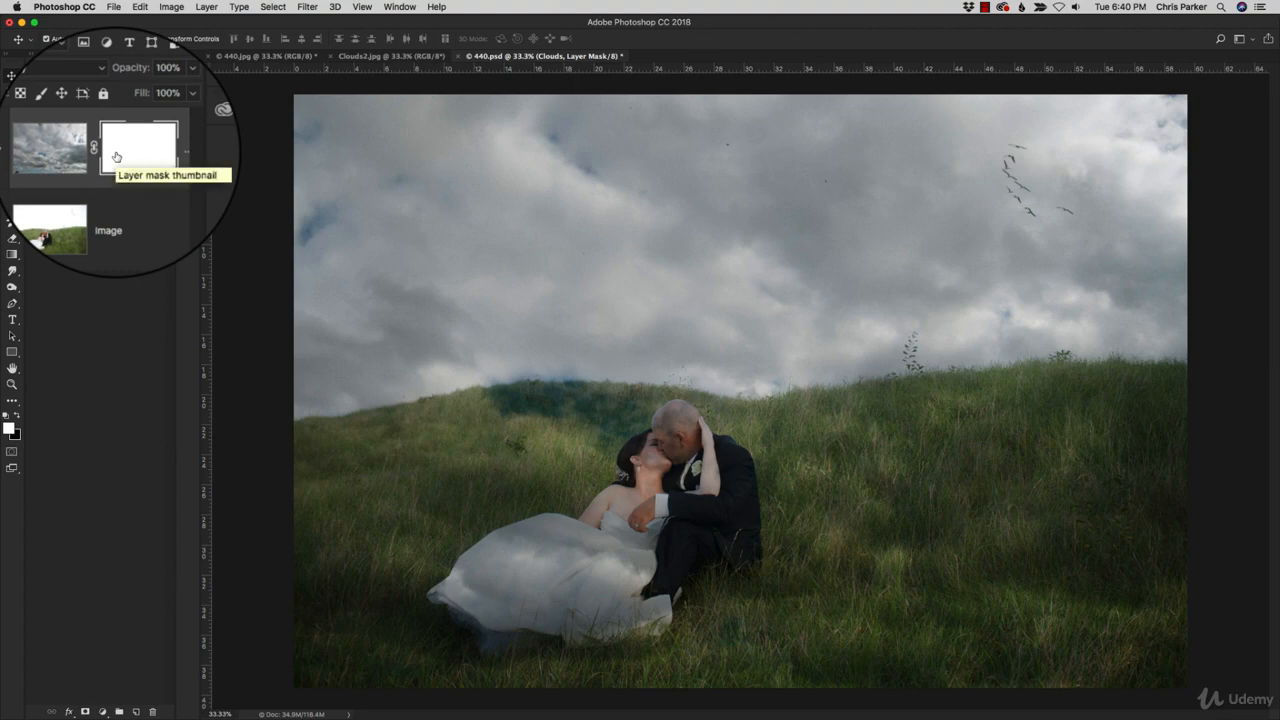
click(12, 255)
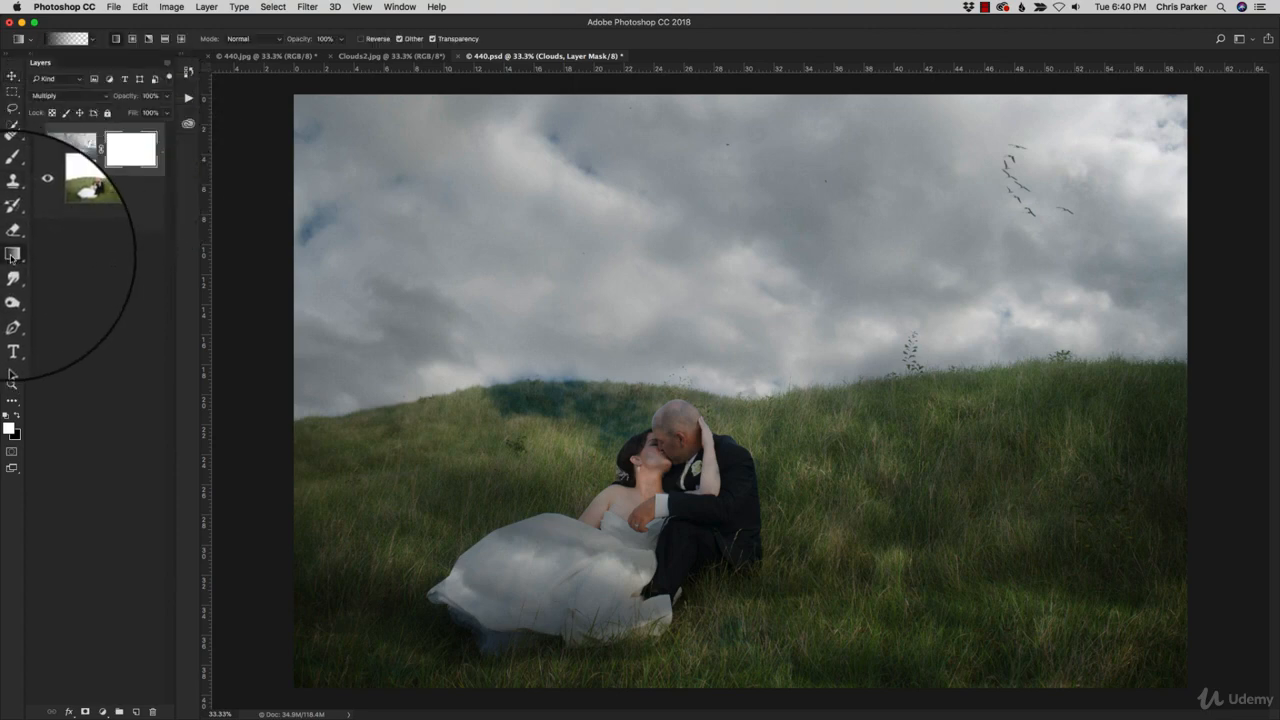
click(47, 255)
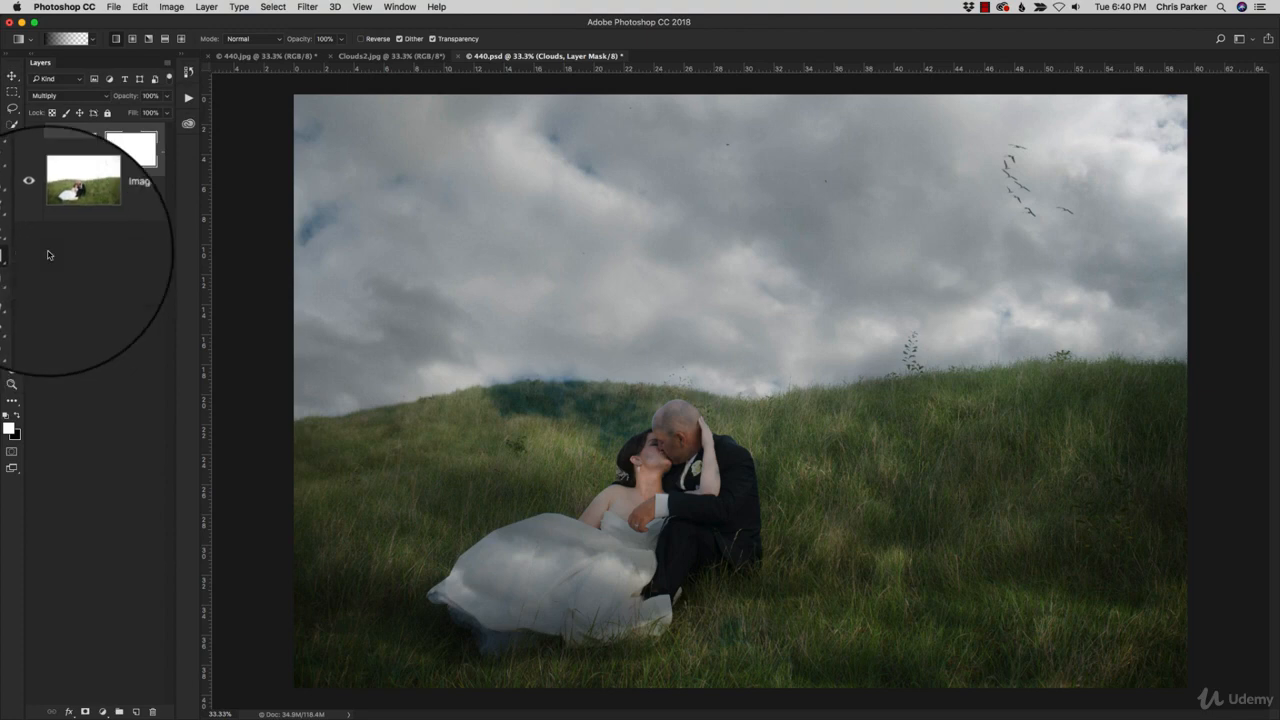
Set the gradient to the foreground-to-transparent preset and change its starting color stop to black (000000)
click(68, 42)
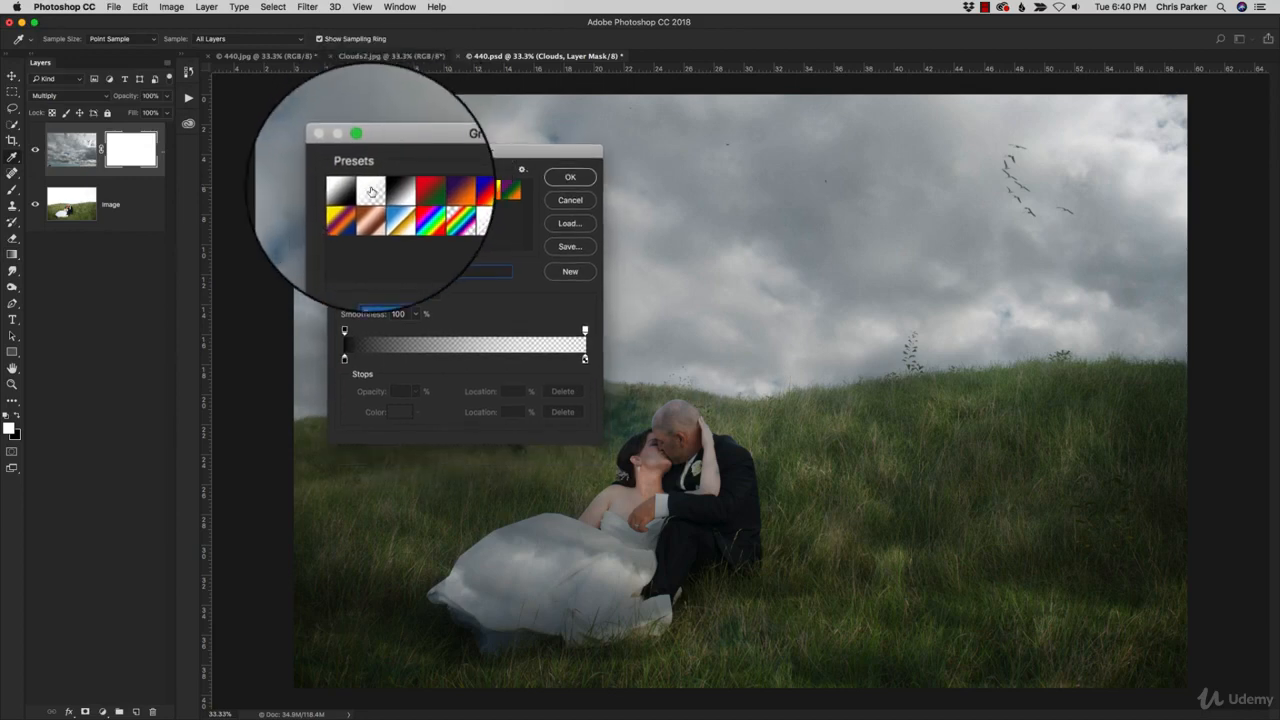
click(368, 196)
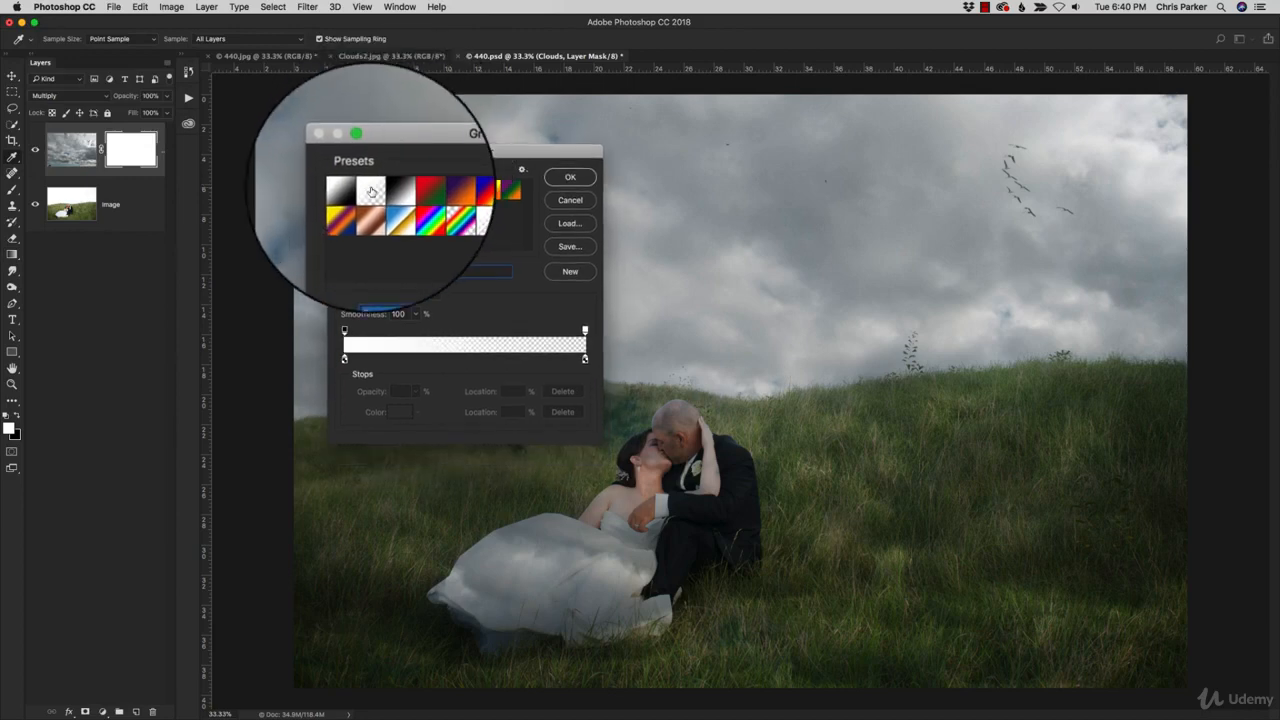
click(344, 358)
click(400, 412)
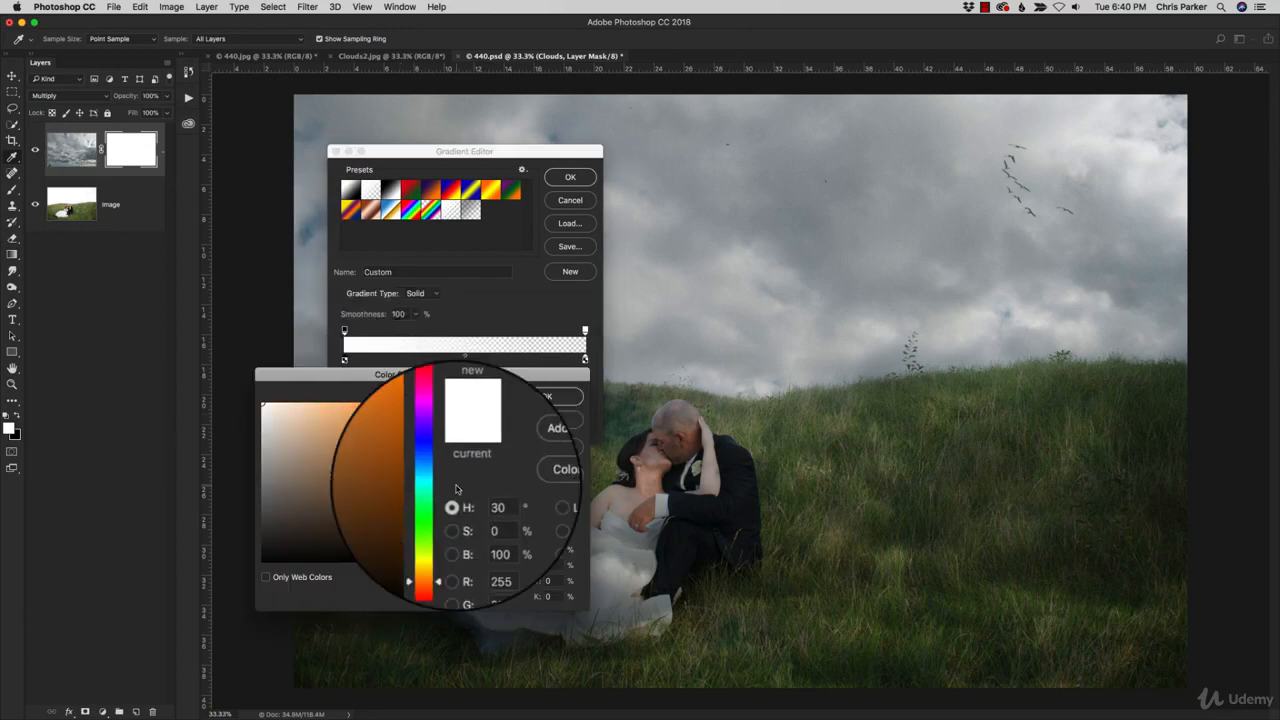
click(415, 560)
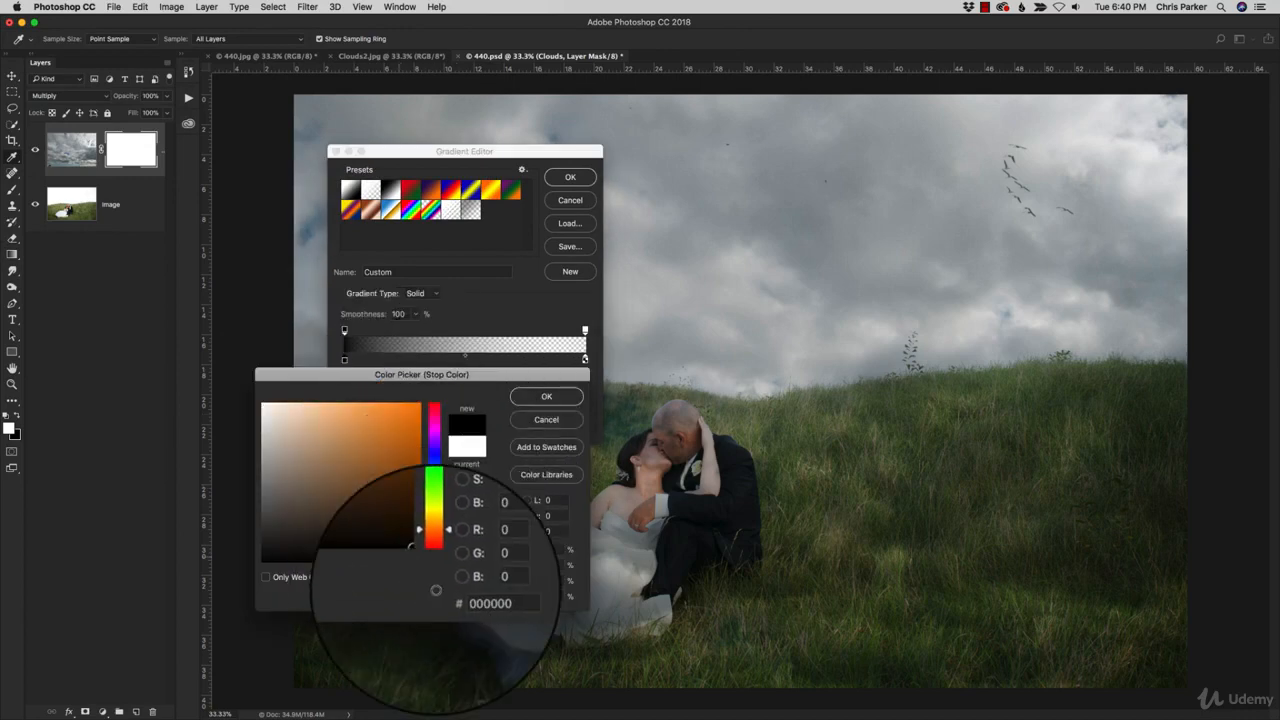
click(546, 396)
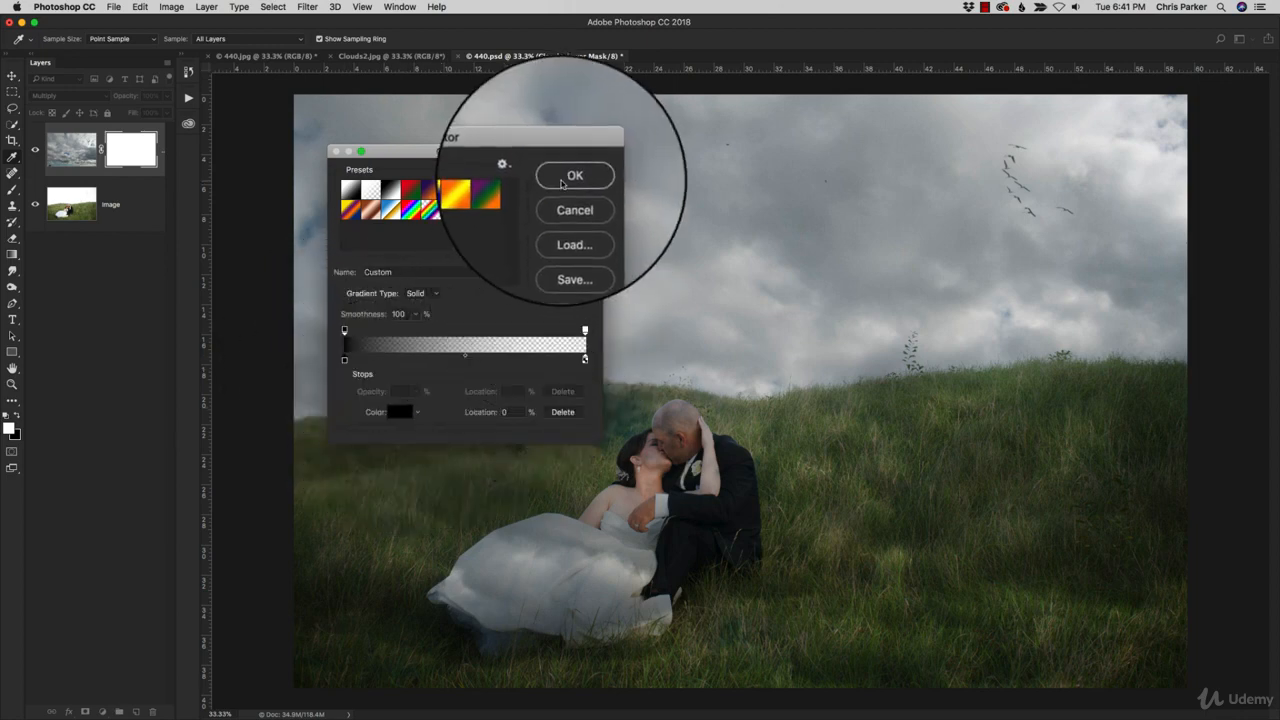
click(561, 180)
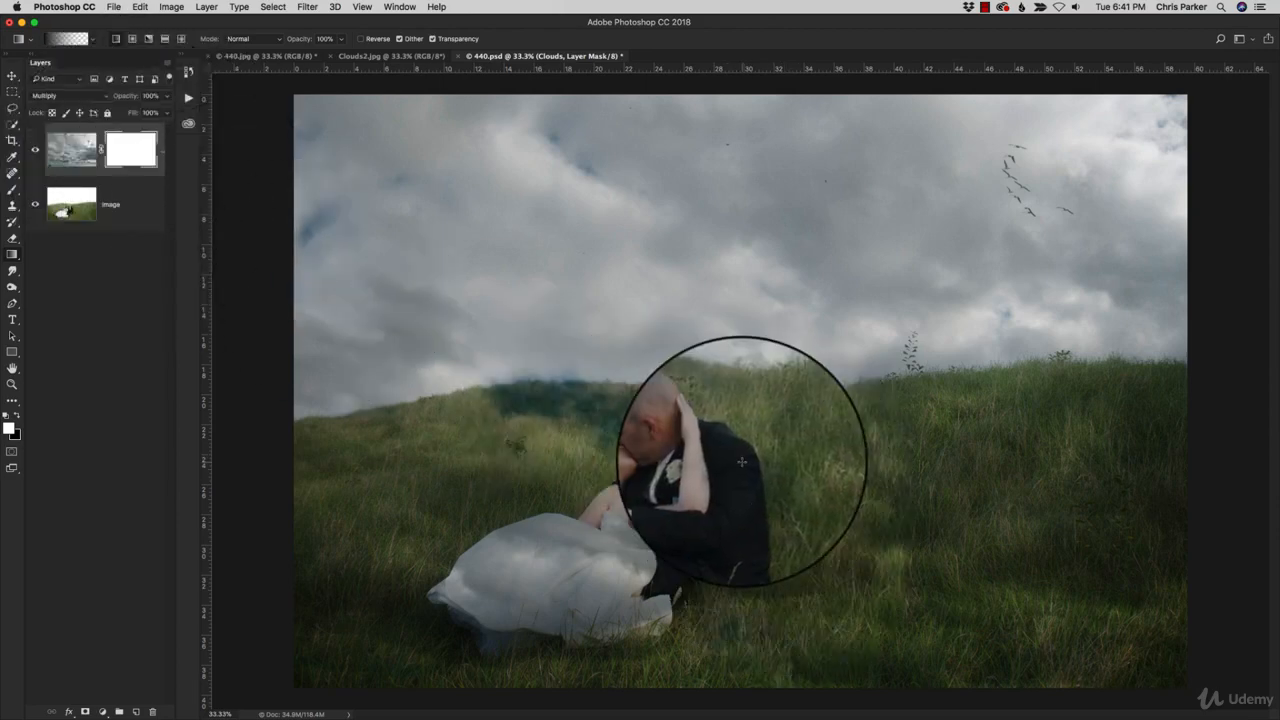
Apply linear black-to-transparent gradients upward on the Clouds mask, from the couple into the mid-sky, clearing the clouds off the couple and grass
click(341, 39)
mouse_move(342, 53)
mouse_down()
mouse_move(322, 56)
mouse_move(346, 54)
mouse_up()
click(533, 42)
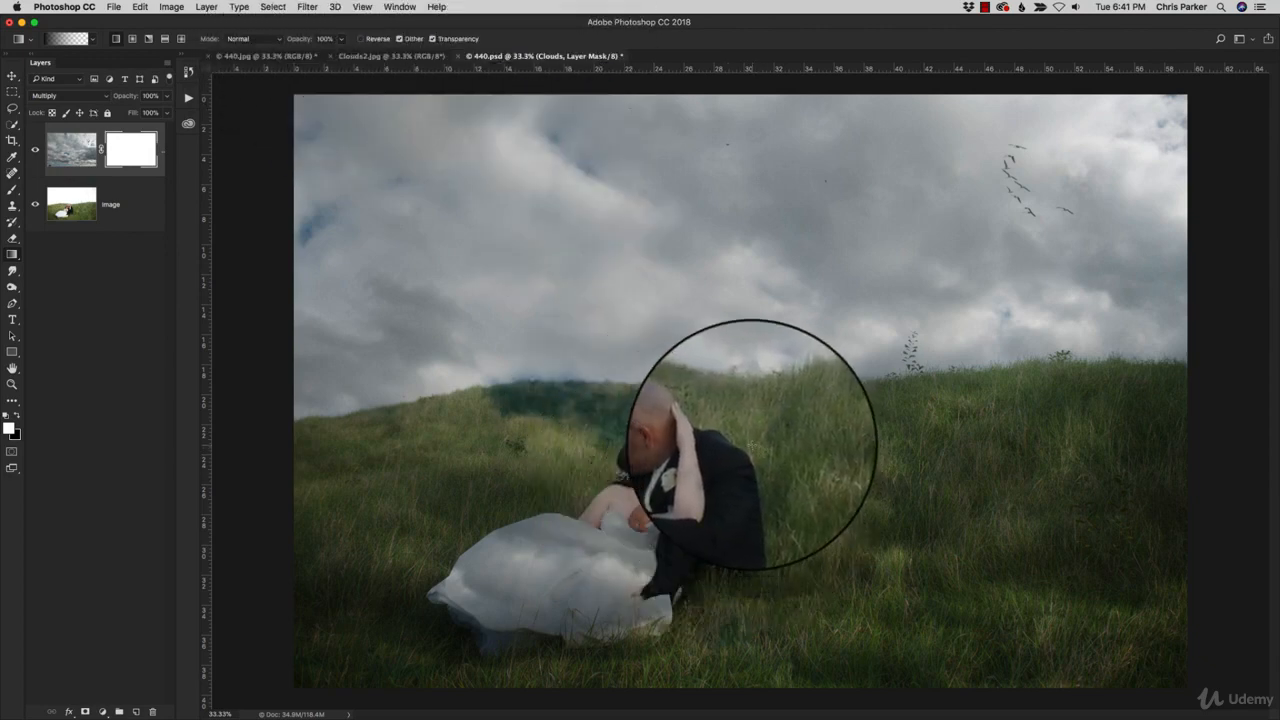
drag(752, 460, 754, 285)
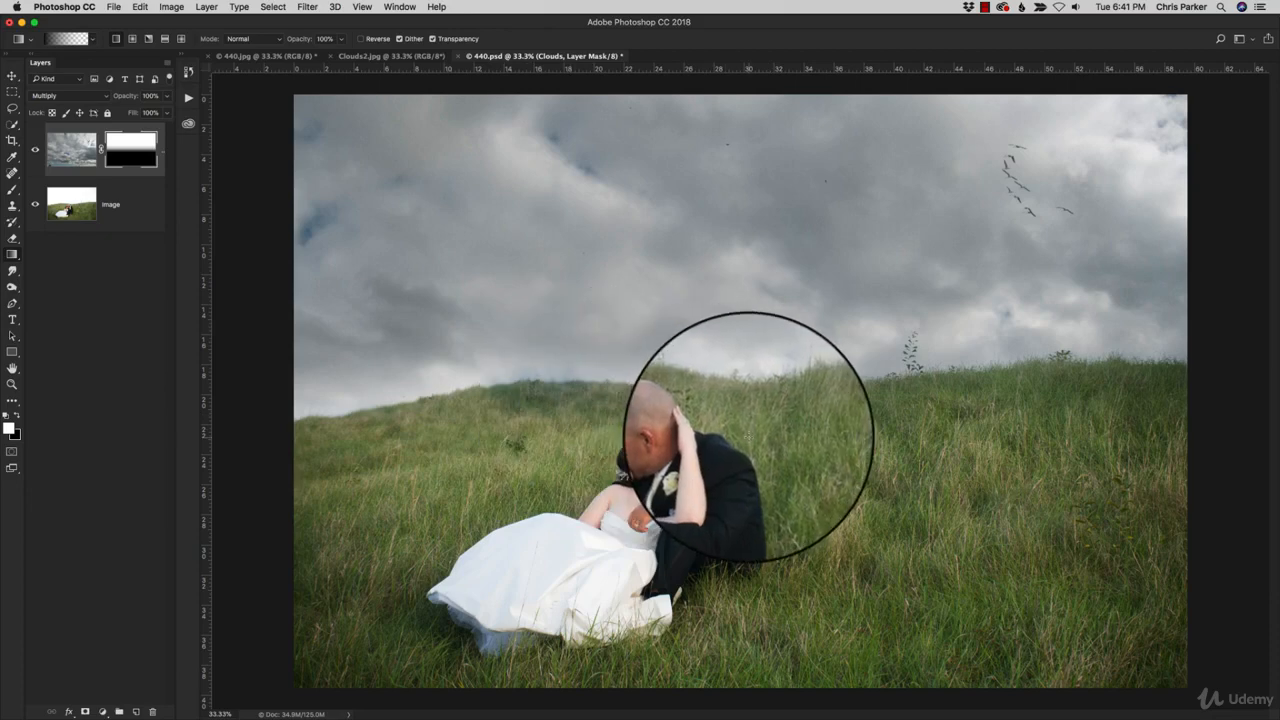
drag(748, 437, 748, 210)
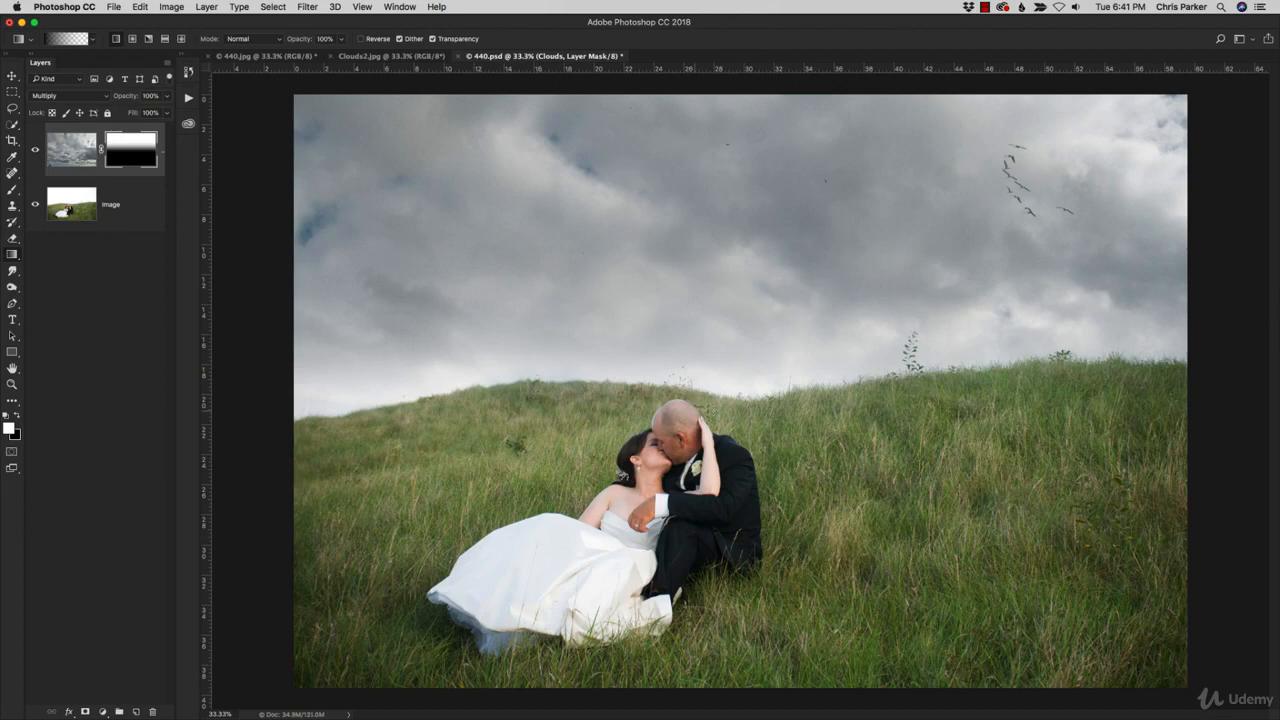
drag(748, 433, 735, 208)
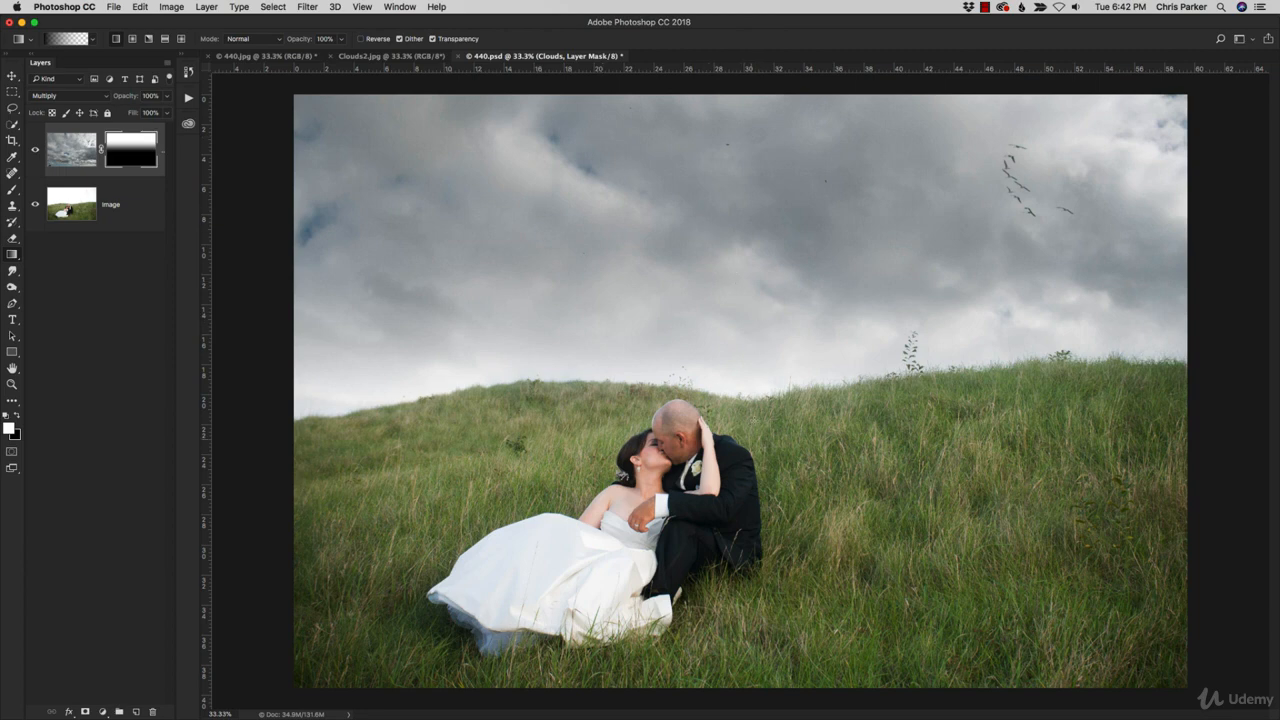
Try a longer gradient on the Clouds mask, running from the hill's horizon nearly to the photo's upper edge
drag(752, 383, 754, 118)
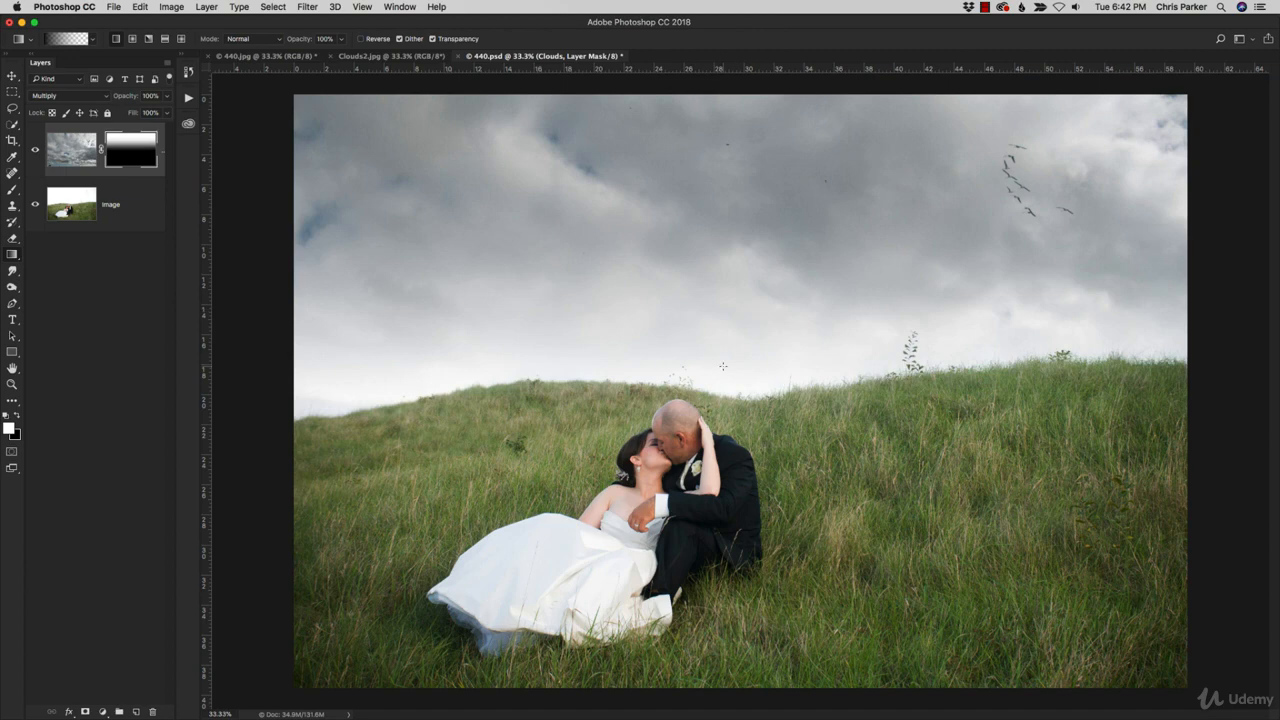
key(ctrl+z)
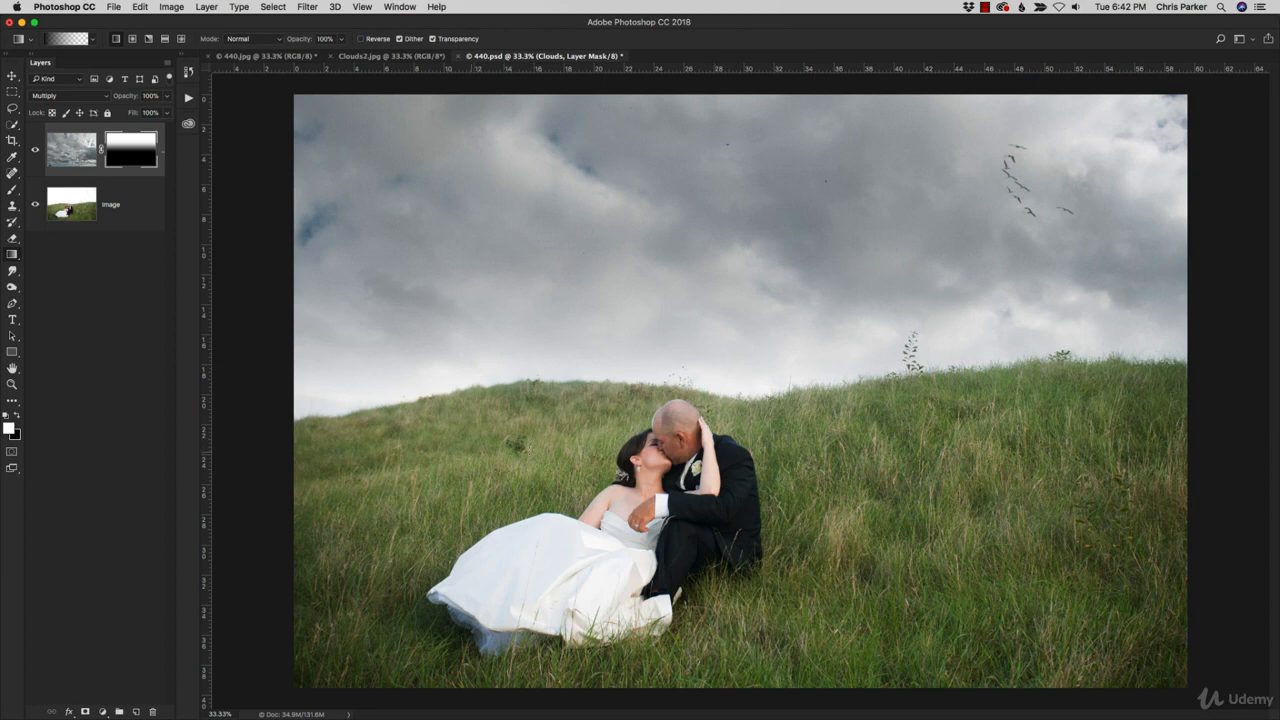
mouse_move(742, 70)
mouse_down()
mouse_move(747, 508)
mouse_move(736, 68)
mouse_up()
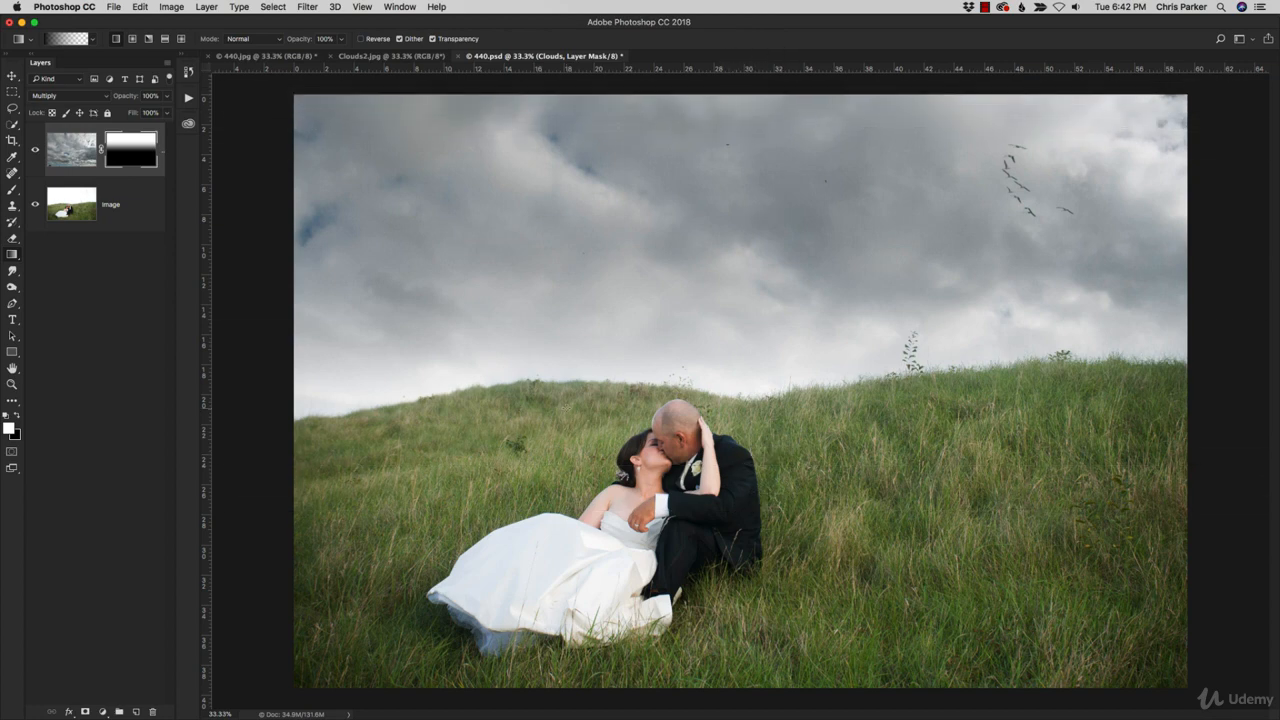